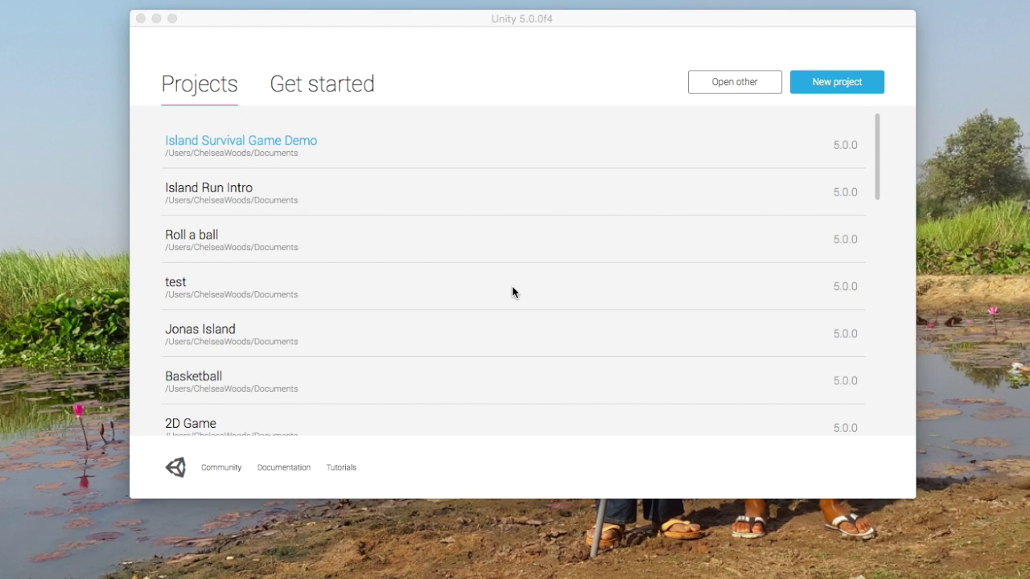
Start a new 3D project and name it 'Make an Island', correcting the typo
left_click(838, 87)
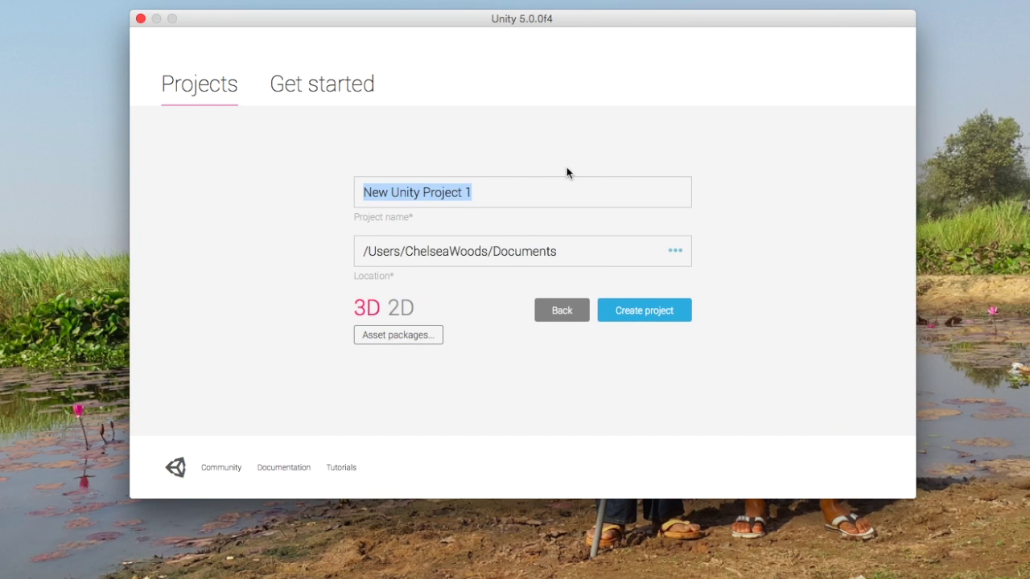
type("Make an ")
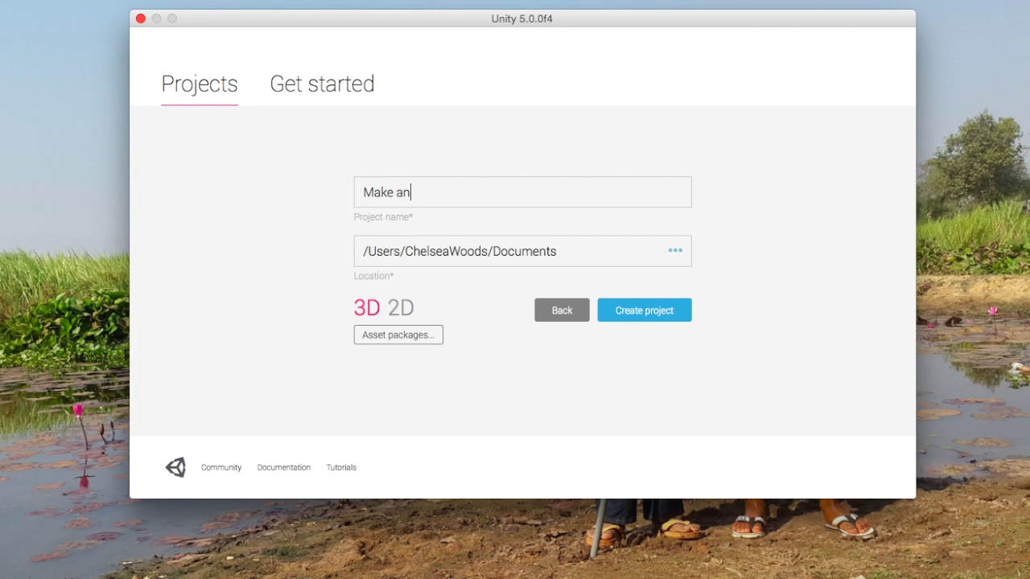
type("Islad")
key("BackSpace")
type("nd")
Create the project and save its empty scene in Assets as 'Island'
left_click(656, 315)
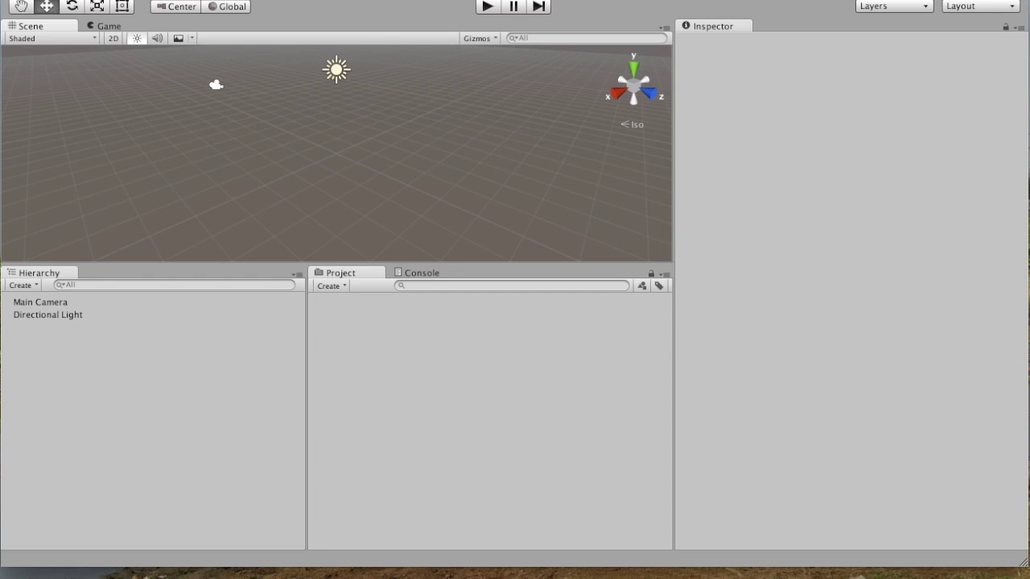
left_click(97, 0)
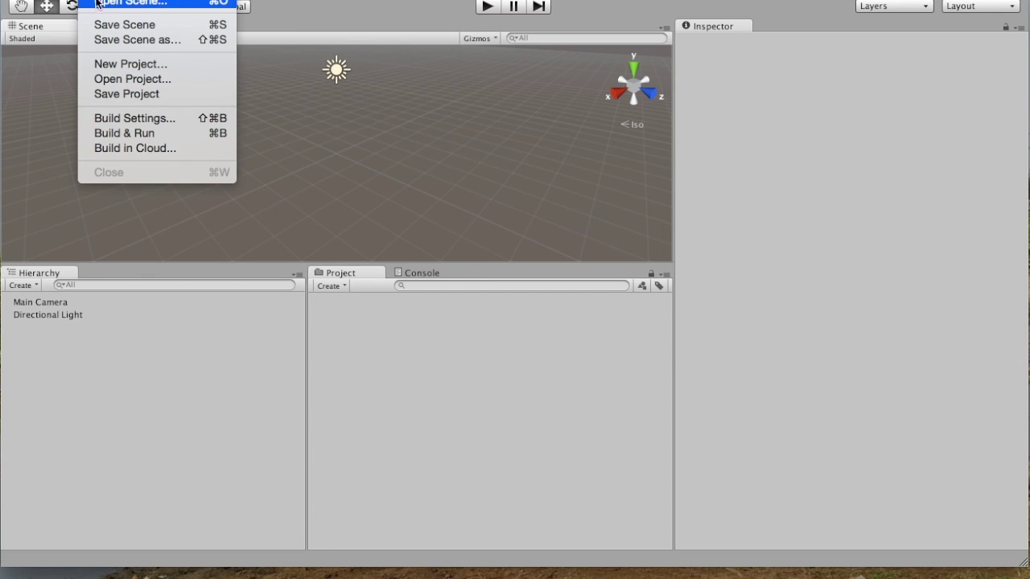
left_click(103, 27)
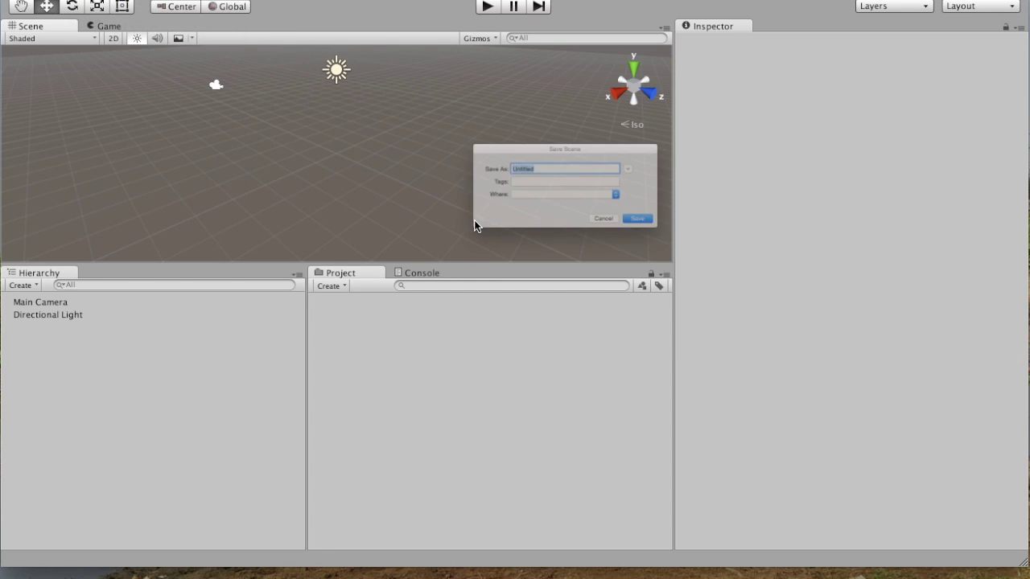
type("Island")
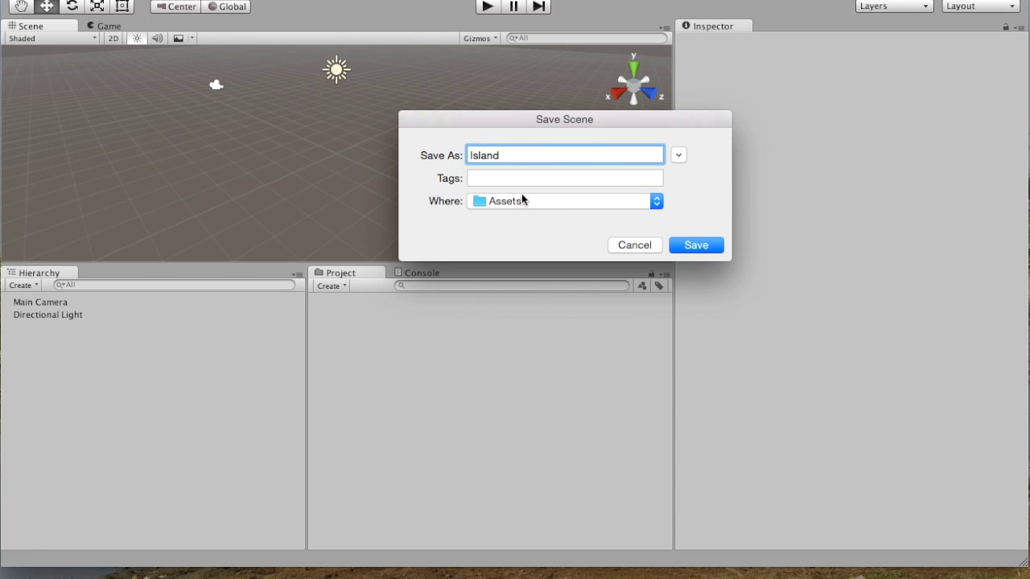
left_click(697, 245)
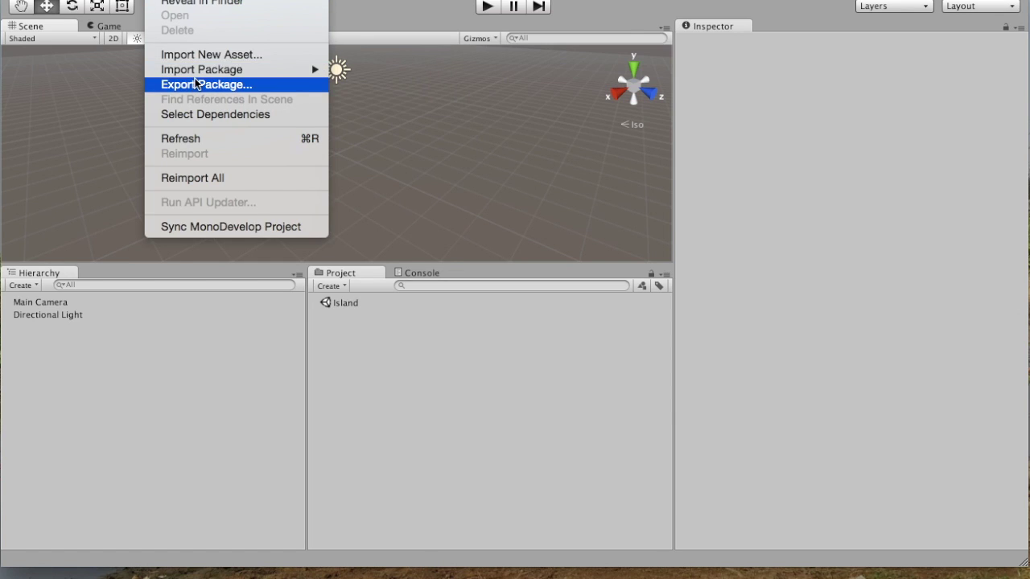
Import all files of the Environment standard asset package after reviewing the list
mouse_move(201, 71)
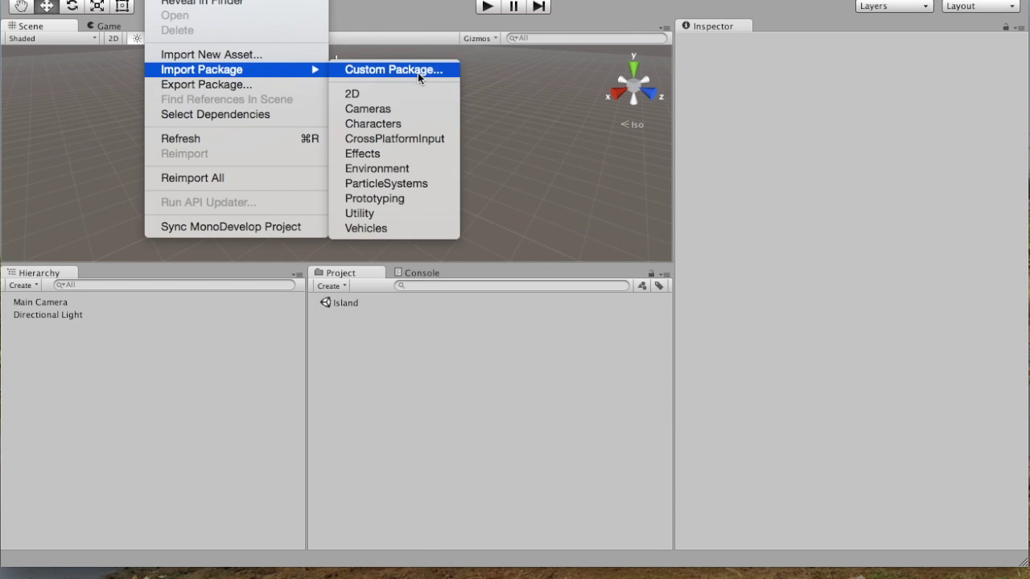
left_click(394, 169)
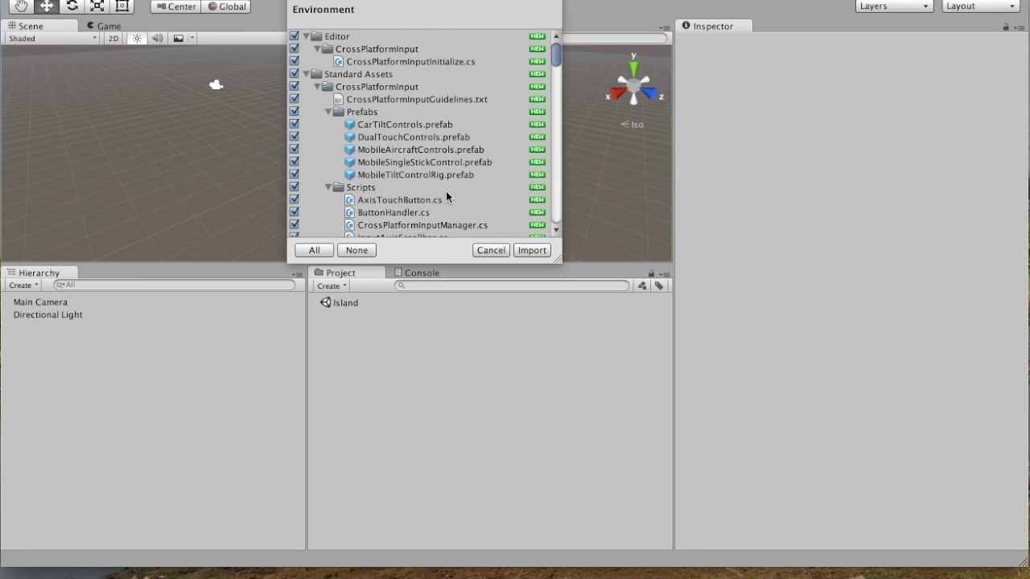
scroll(446, 197, "down", 15)
scroll(446, 196, "down", 15)
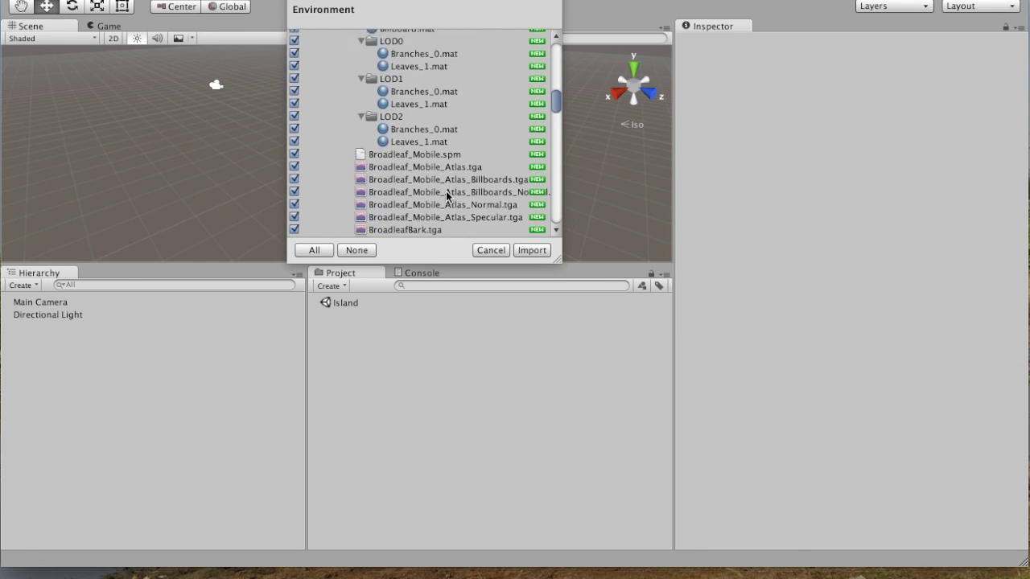
scroll(446, 196, "down", 10)
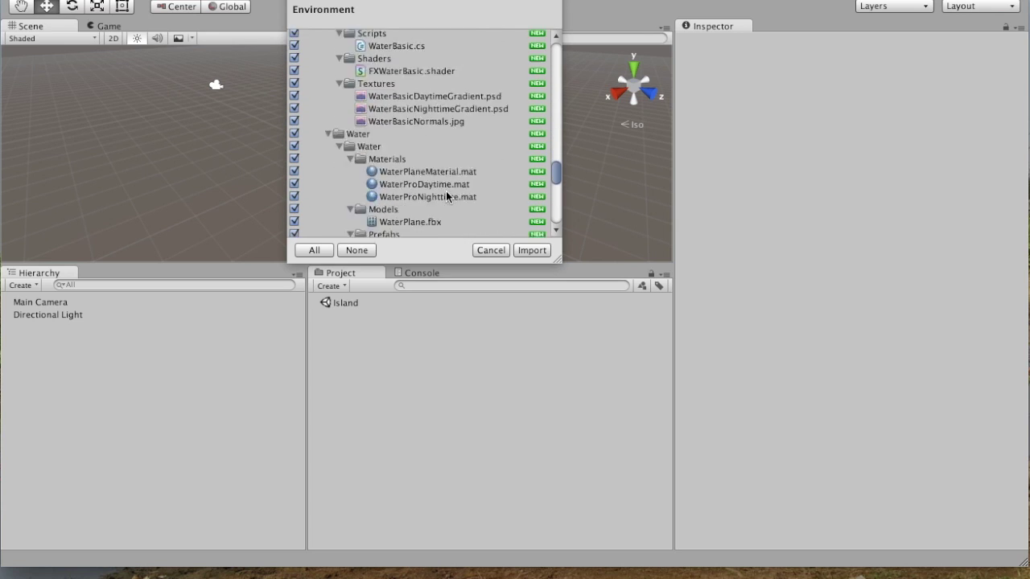
scroll(446, 194, "down", 10)
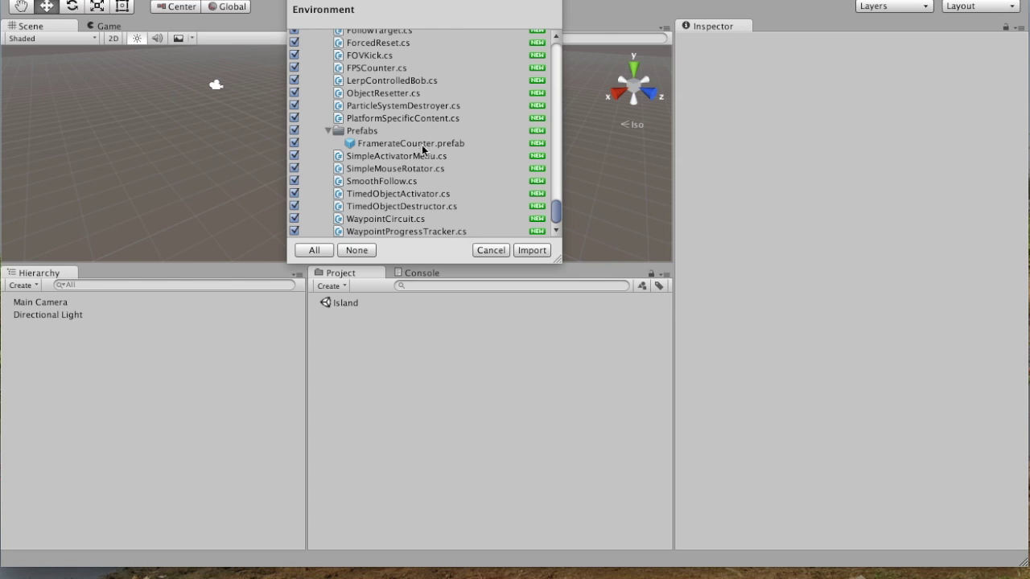
scroll(423, 148, "up", 20)
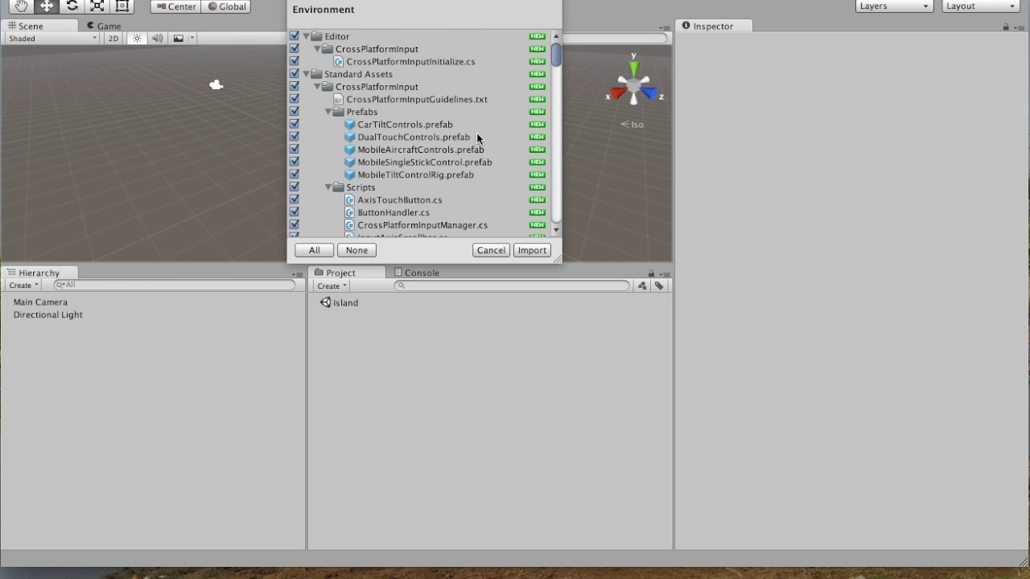
left_click(541, 250)
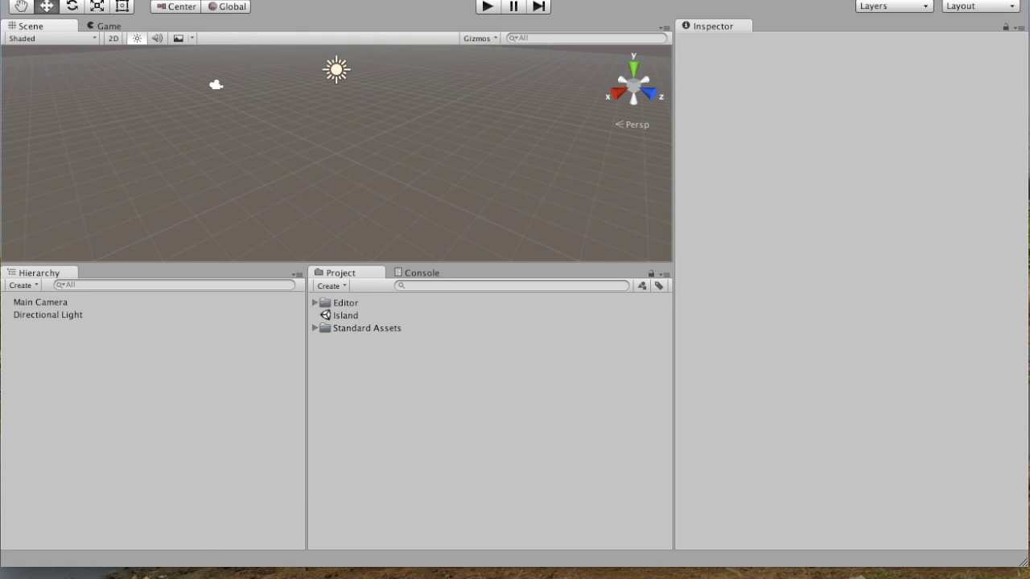
Add a Plane 3D object to the scene
left_click(221, 0)
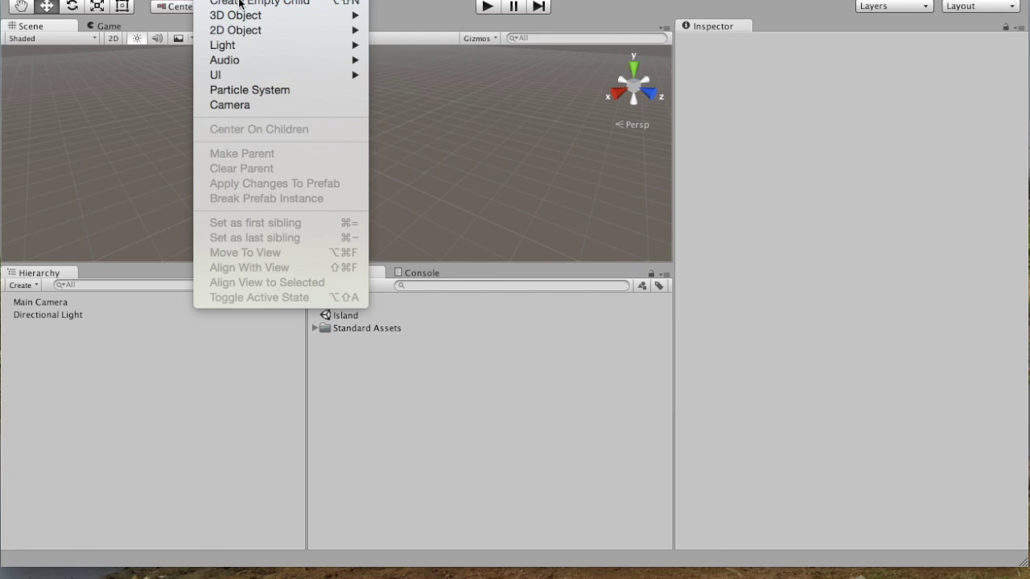
mouse_move(239, 16)
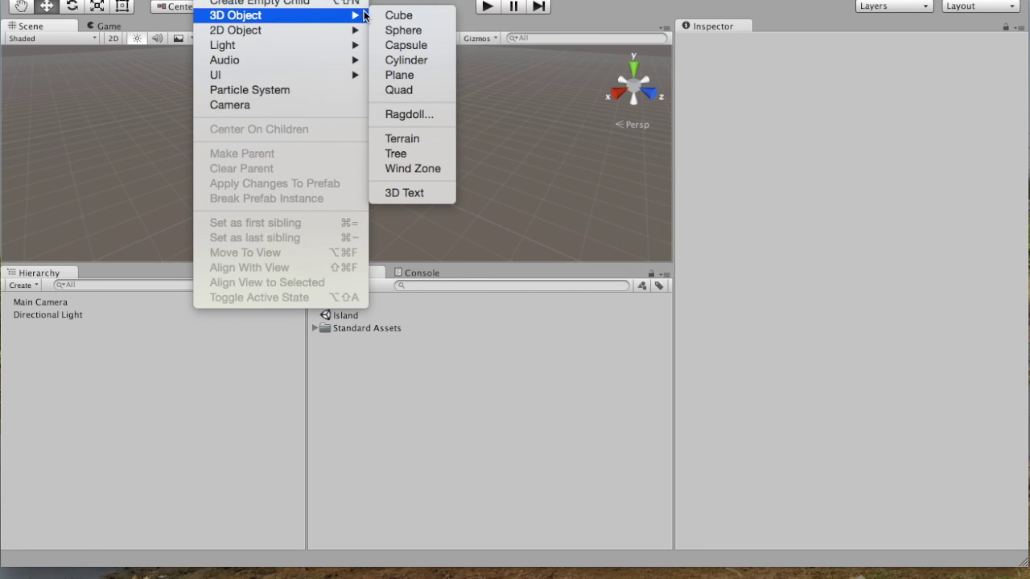
left_click(410, 74)
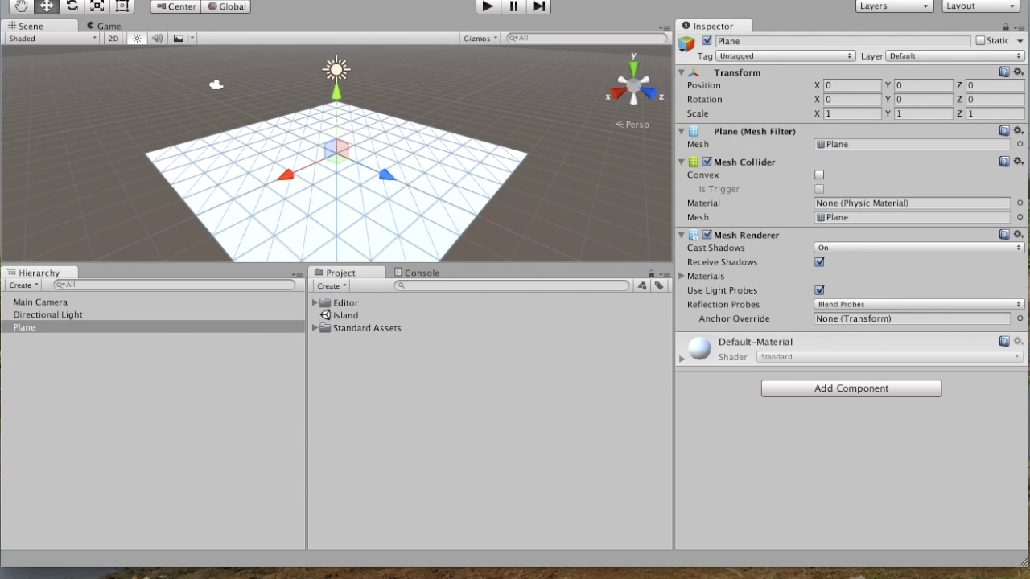
Set the plane's Transform Scale X and Z to 50
left_click(855, 115)
type("50")
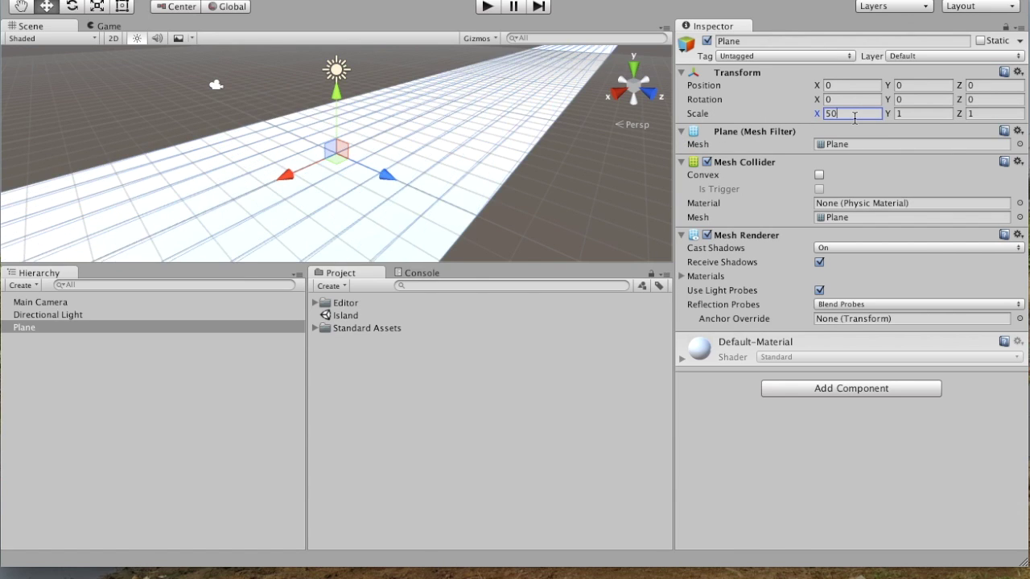
left_click(976, 114)
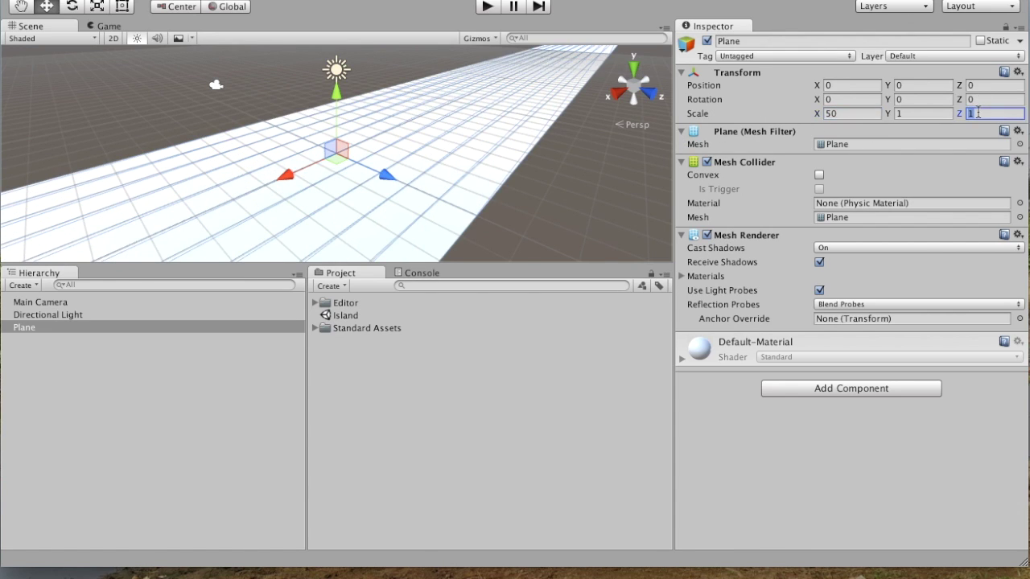
type("50")
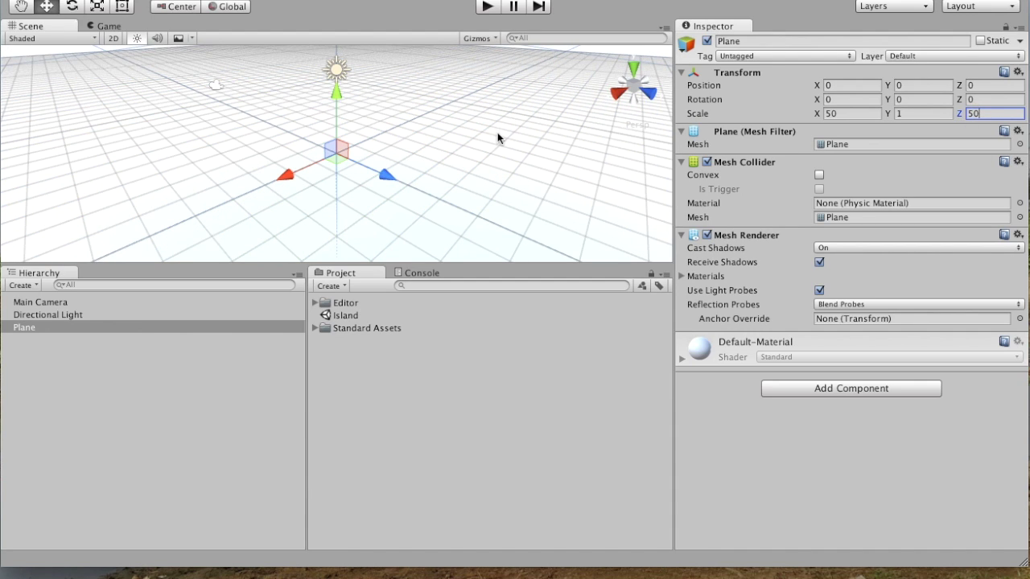
key("Return")
Create a new material asset named 'Ground'
left_click(444, 393)
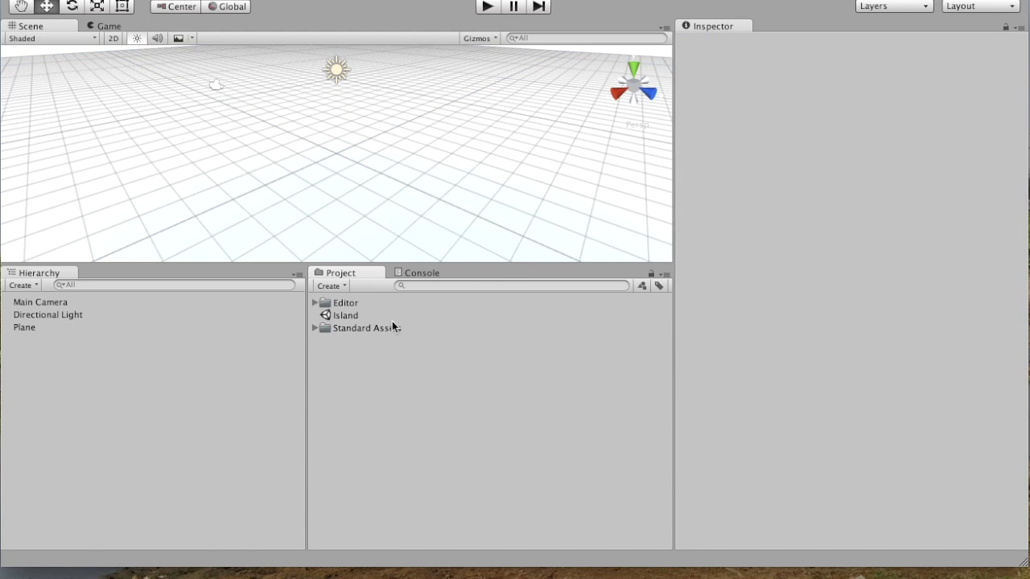
left_click(345, 287)
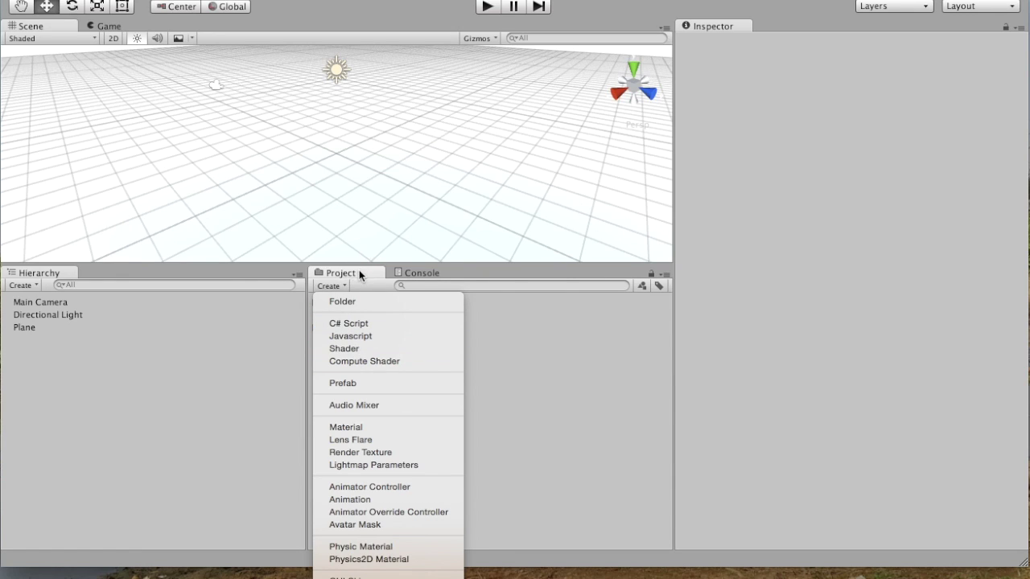
left_click(355, 427)
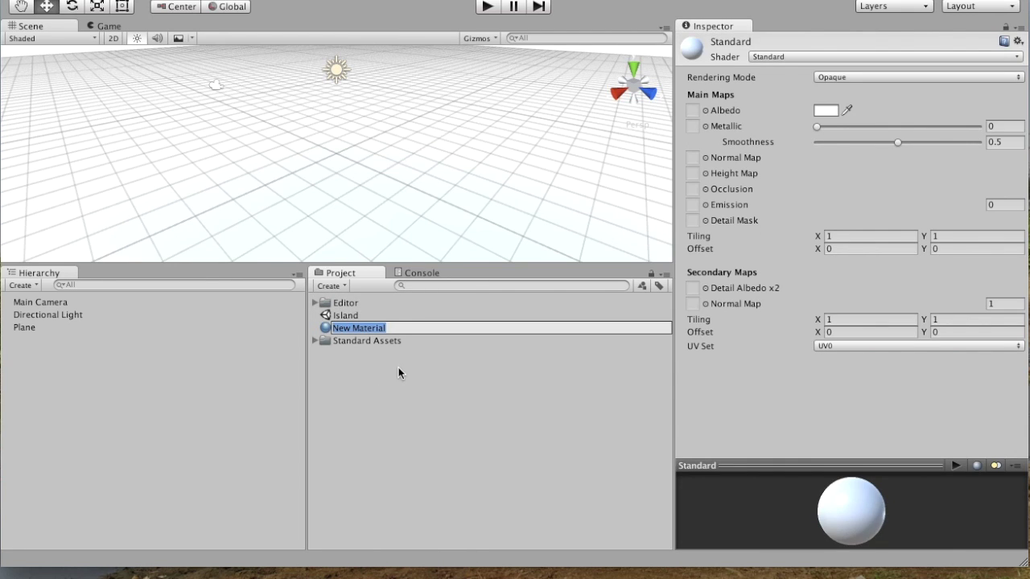
type("Ground")
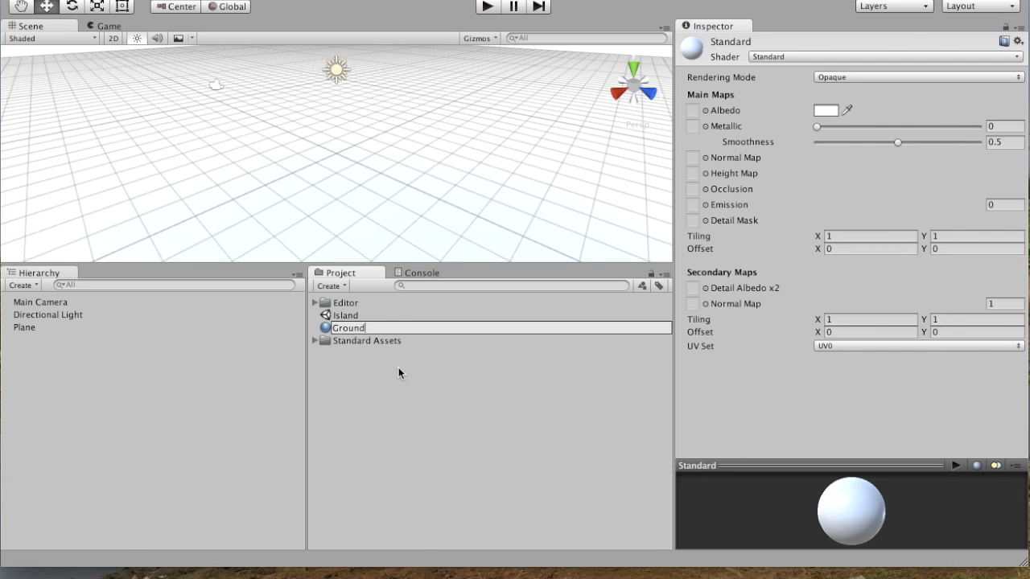
key("Return")
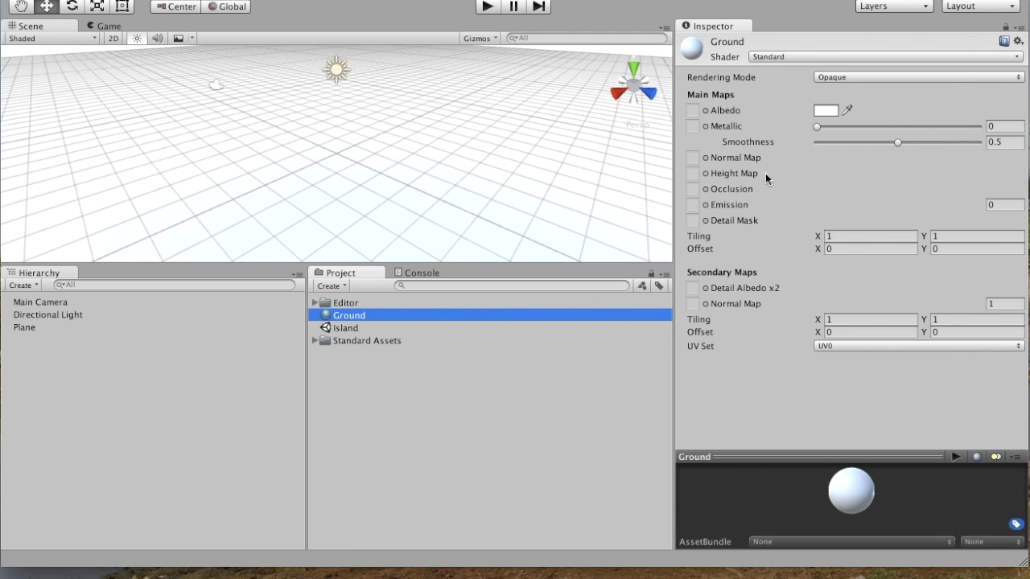
Set the Ground material's base colour to orange-yellow
left_click(827, 111)
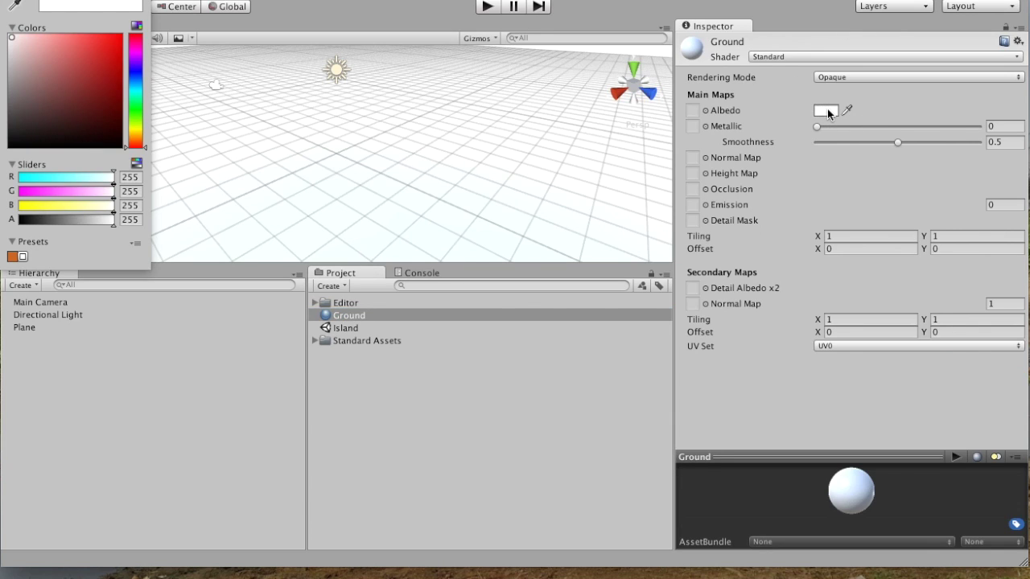
left_click(138, 135)
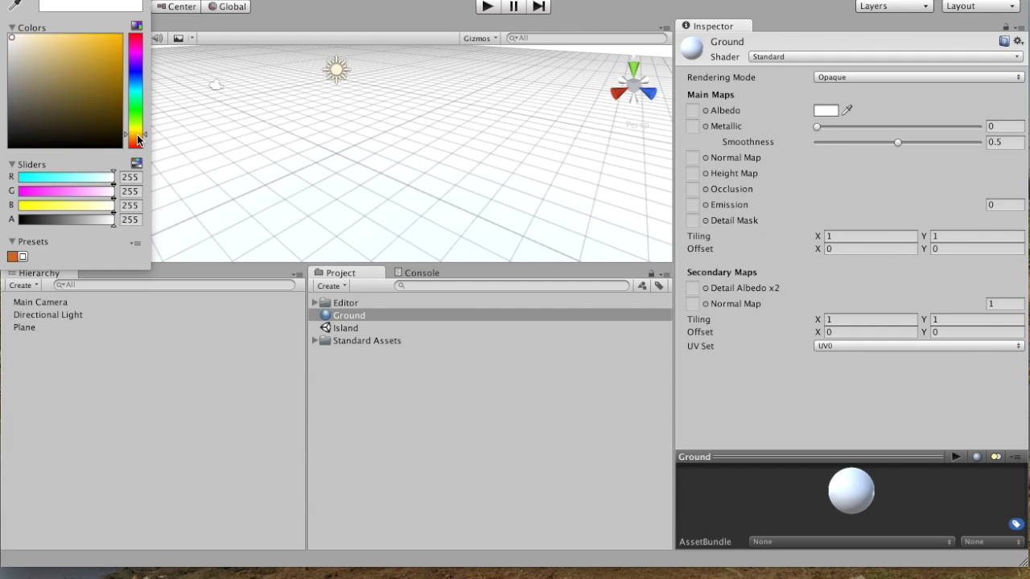
left_click(117, 37)
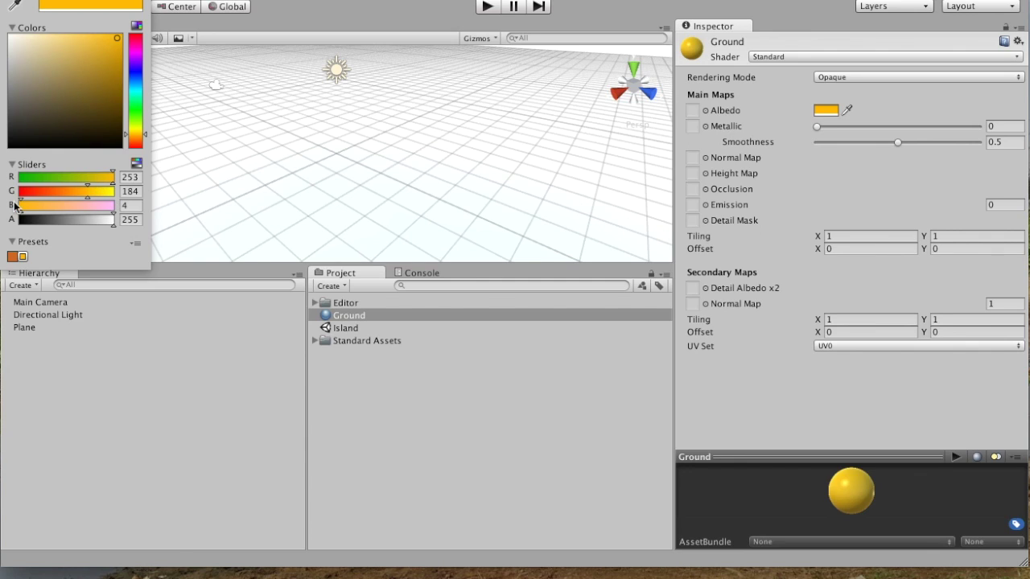
left_click(183, 38)
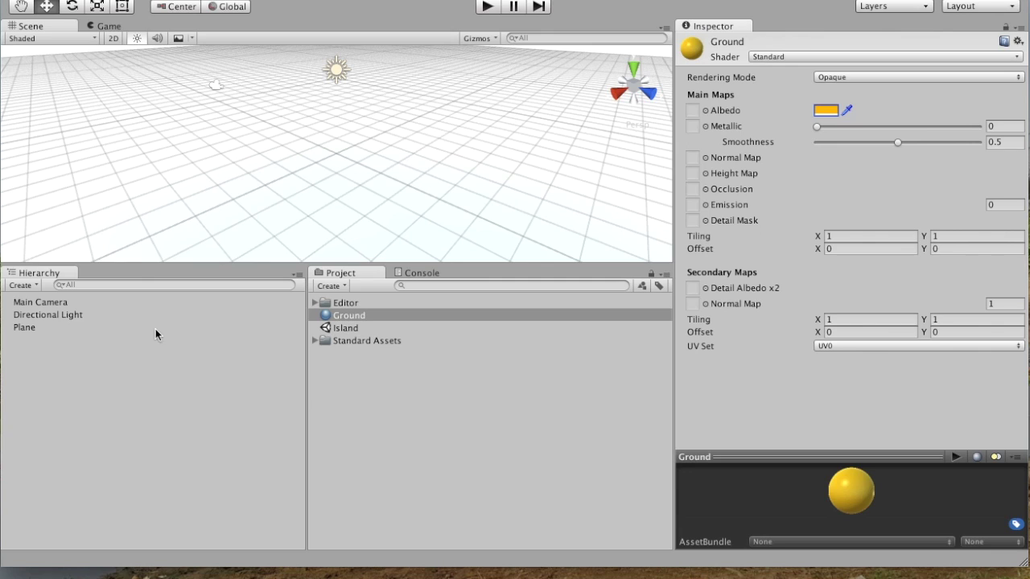
Apply the Ground material to the Plane
left_click(25, 328)
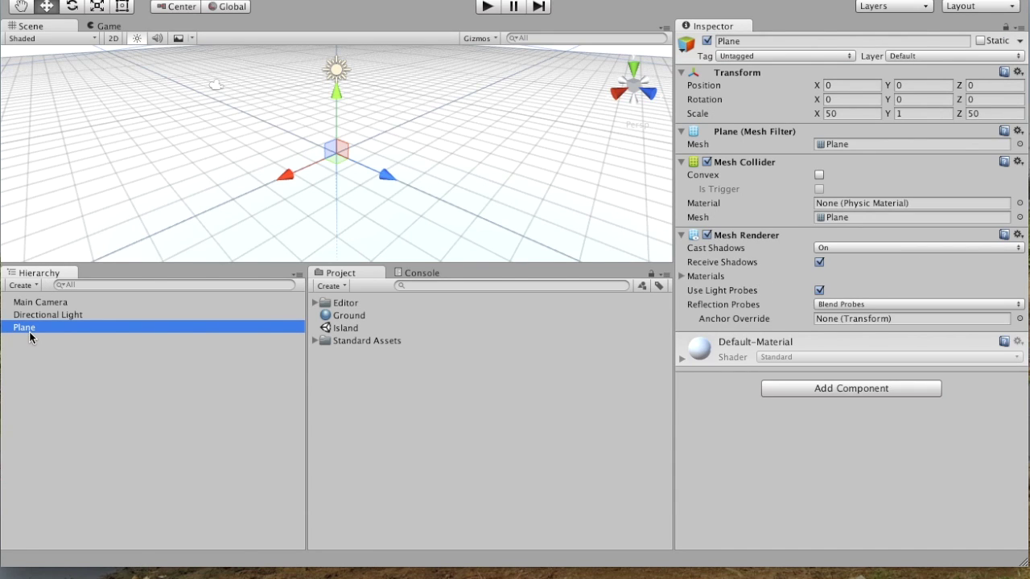
left_click(334, 315)
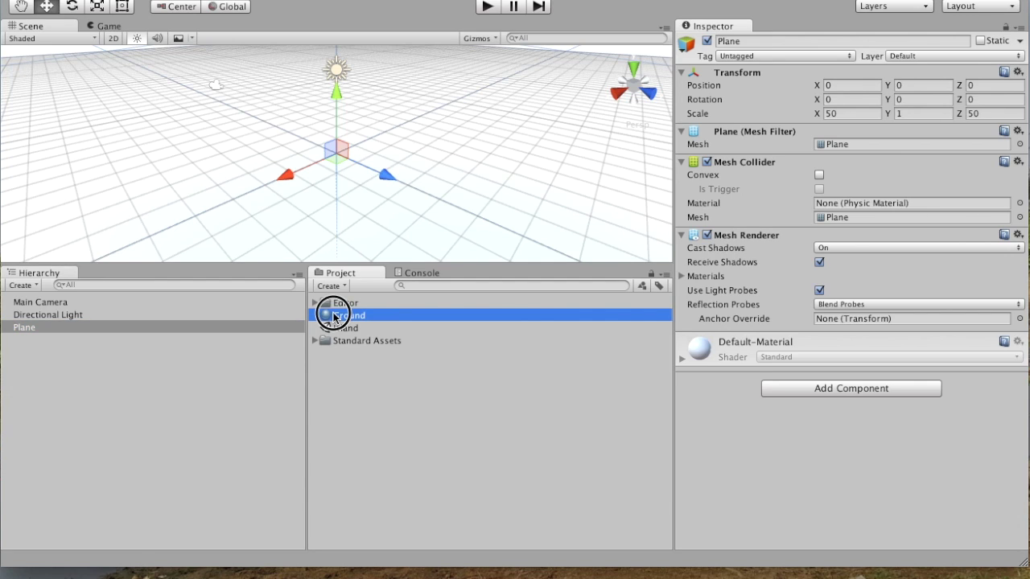
left_click_drag(333, 314, 833, 445)
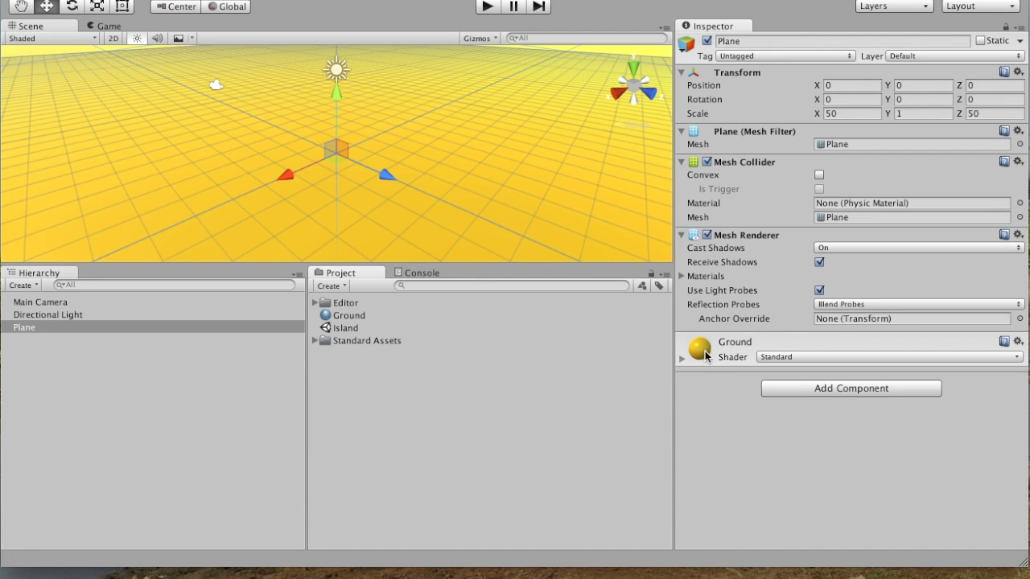
left_click(349, 316)
Place Palm_Desktop from Standard Assets > Environment > SpeedTree > Palm into the scene and frame it
left_click(367, 349)
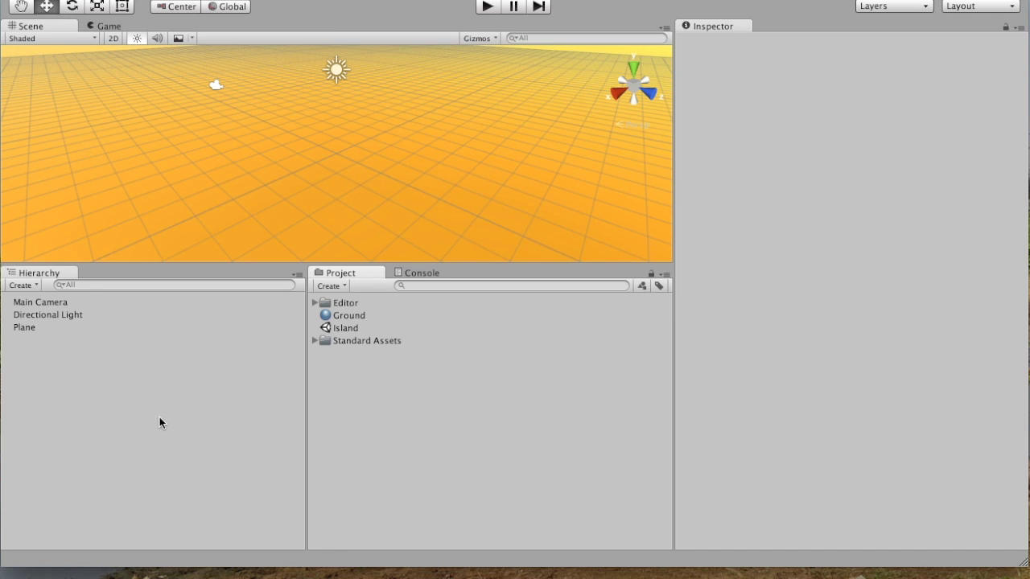
left_click(314, 340)
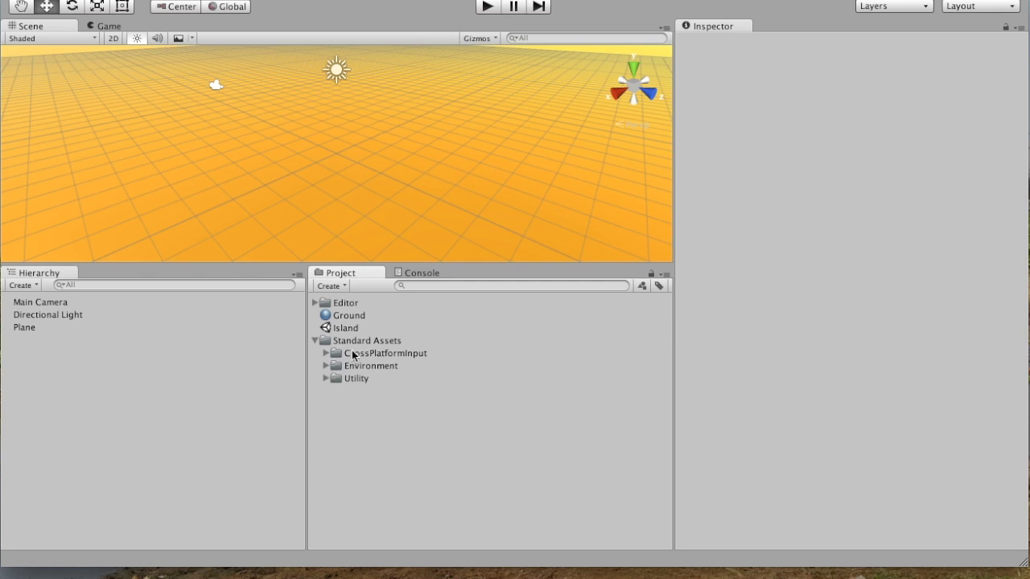
left_click(325, 368)
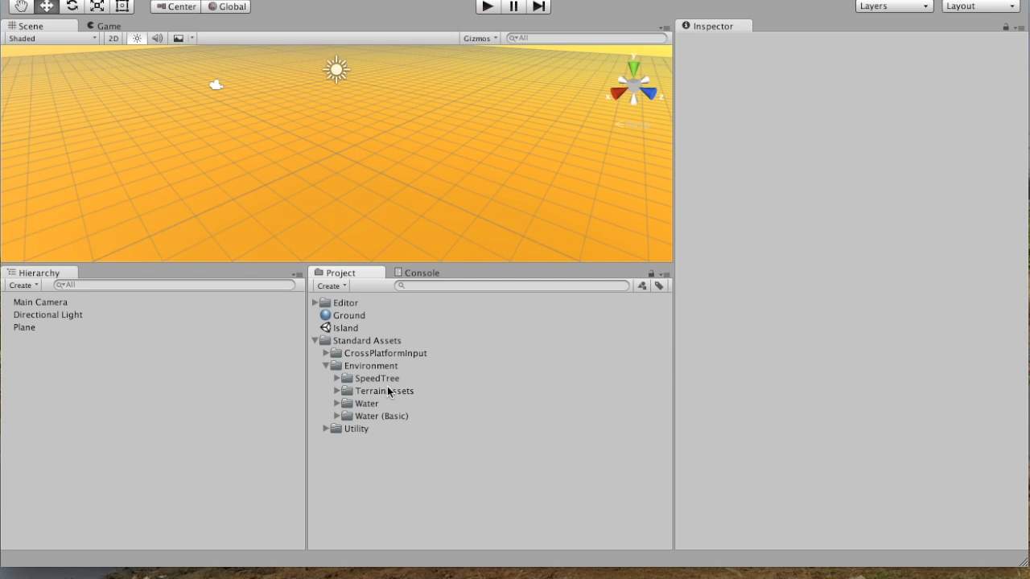
left_click(337, 378)
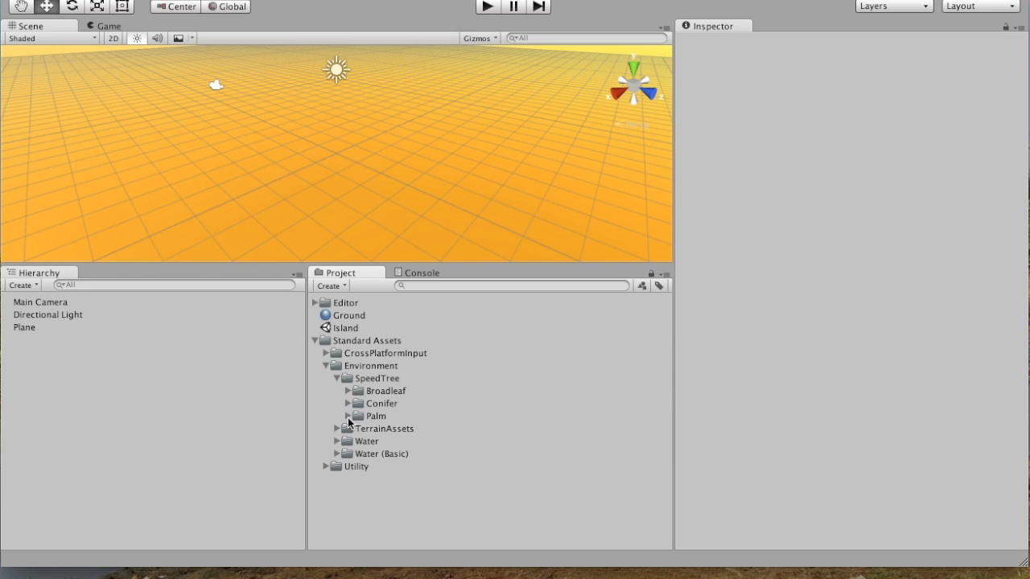
left_click(348, 416)
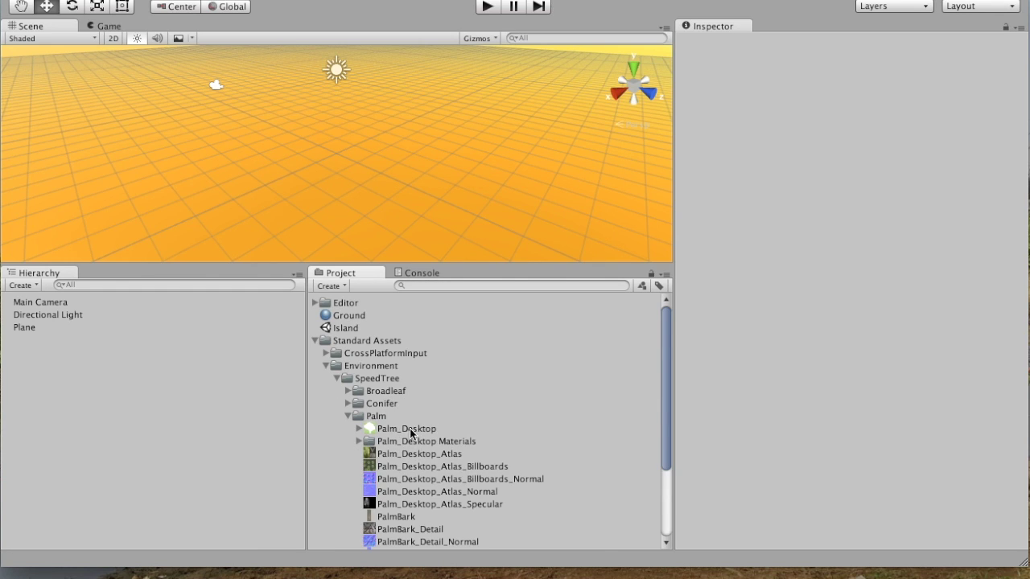
left_click_drag(406, 432, 378, 131)
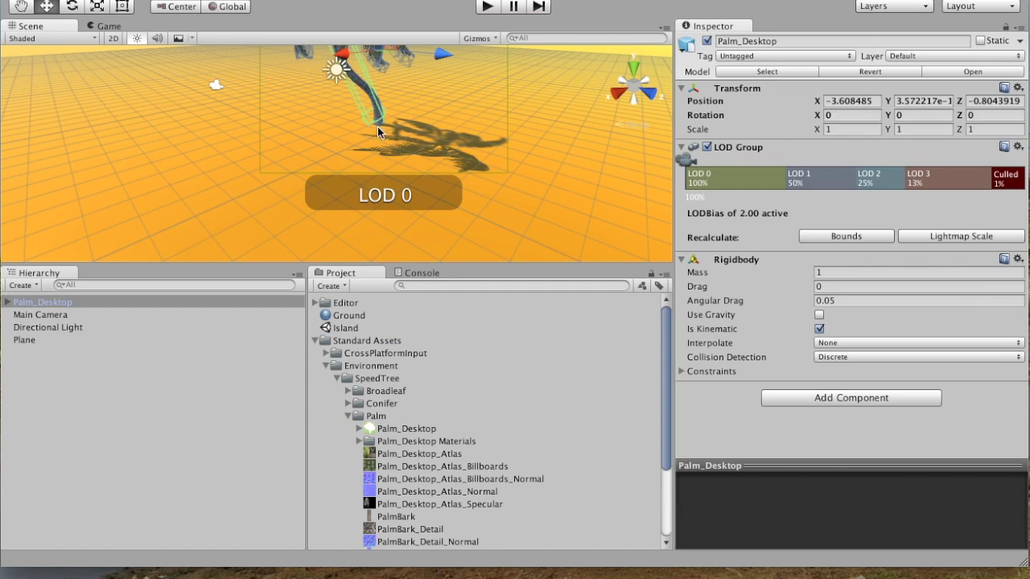
key("f")
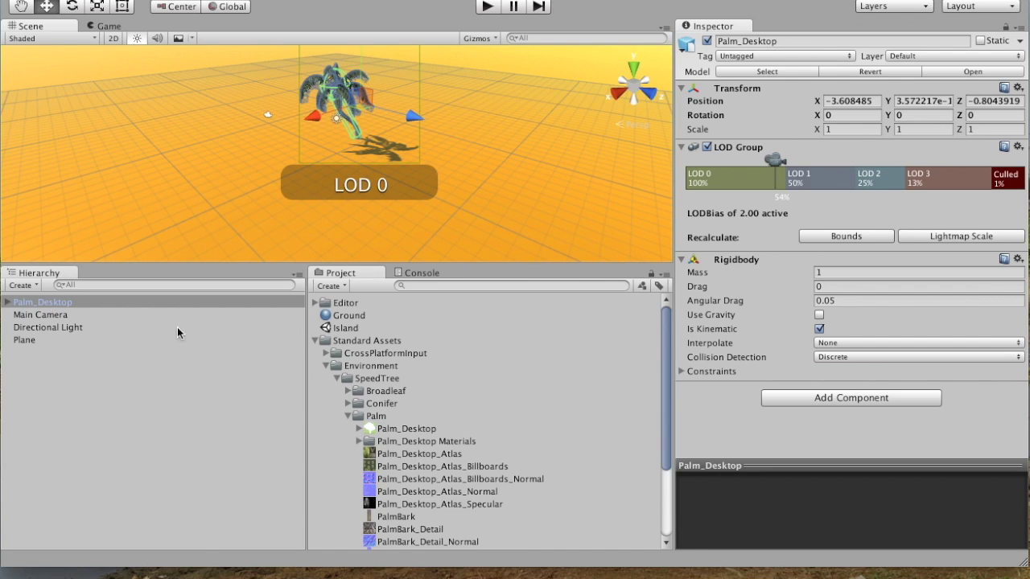
left_click(315, 341)
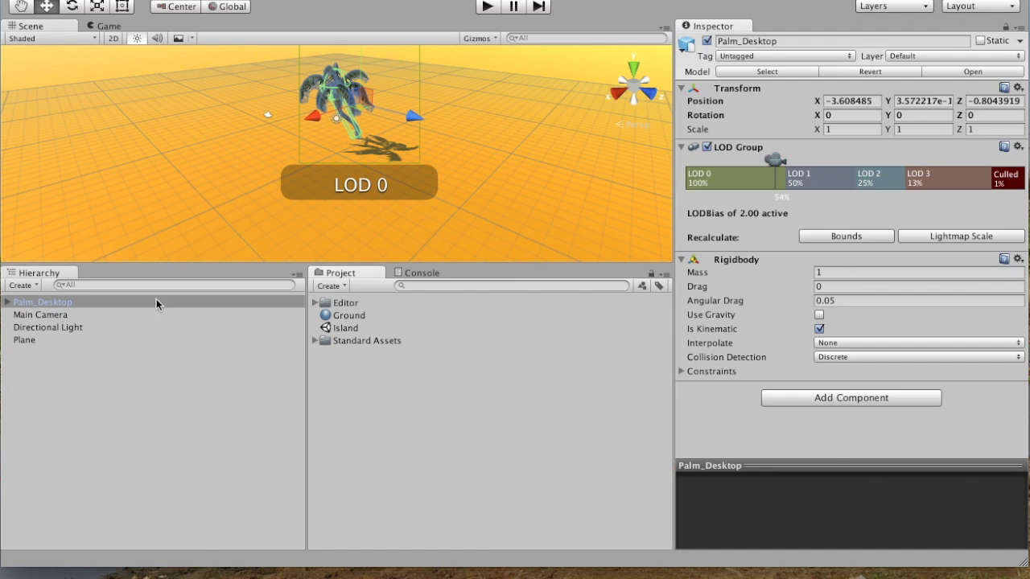
Create a folder named 'Prefabs' in the project Assets
left_click(346, 285)
left_click(346, 300)
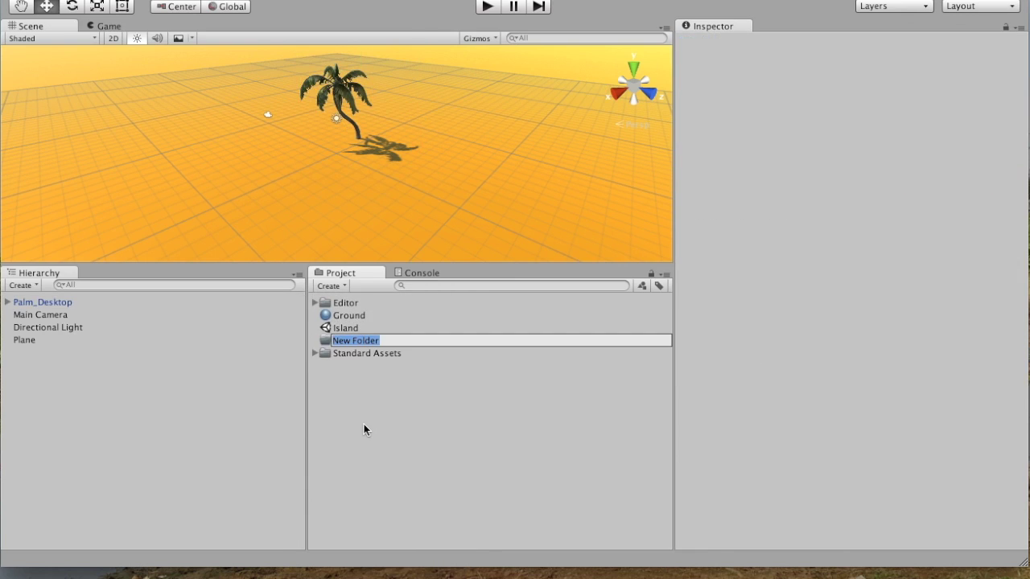
type("Prefabs")
key("Return")
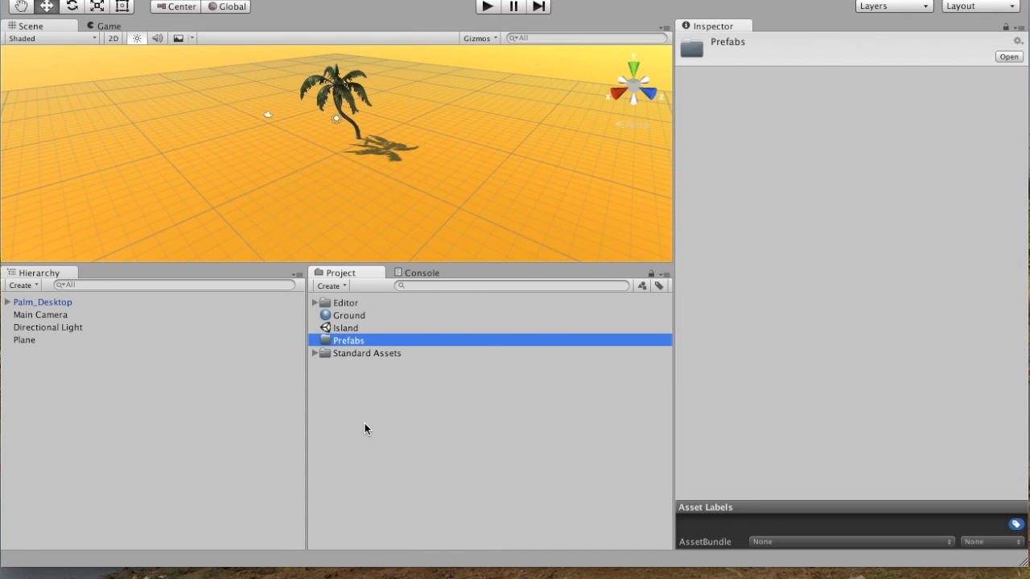
left_click_drag(21, 304, 47, 303)
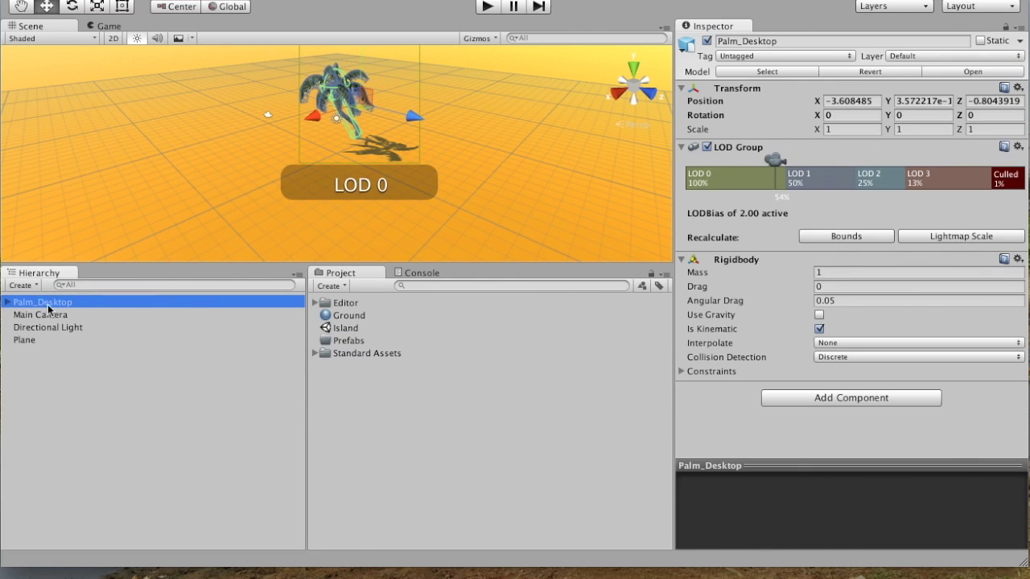
Rename Palm_Desktop to 'PalmPrefab' in the Hierarchy
left_click(46, 304)
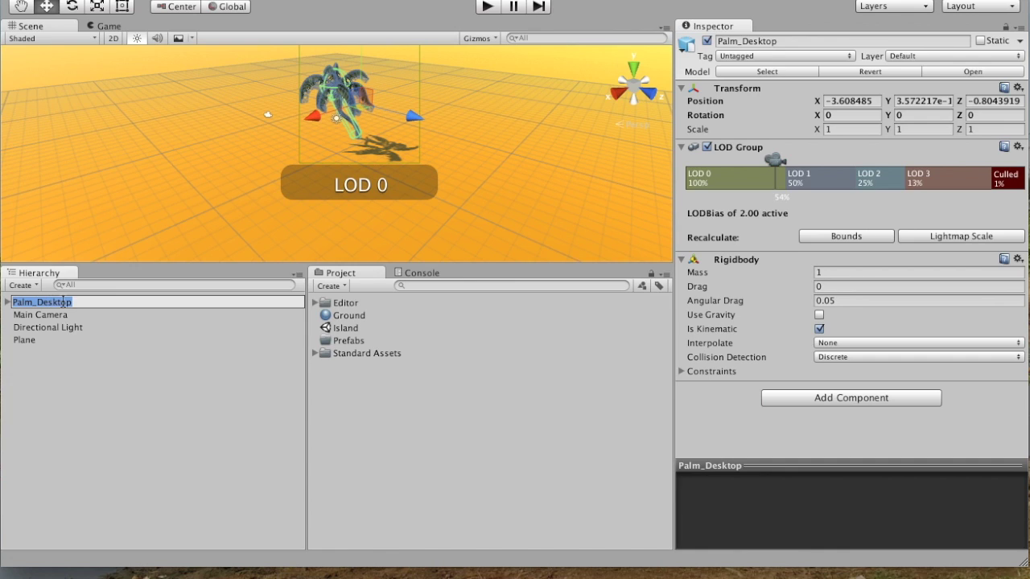
left_click(71, 302)
key("BackSpace")
key("BackSpace")
key("BackSpace")
key("BackSpace")
key("BackSpace")
key("BackSpace")
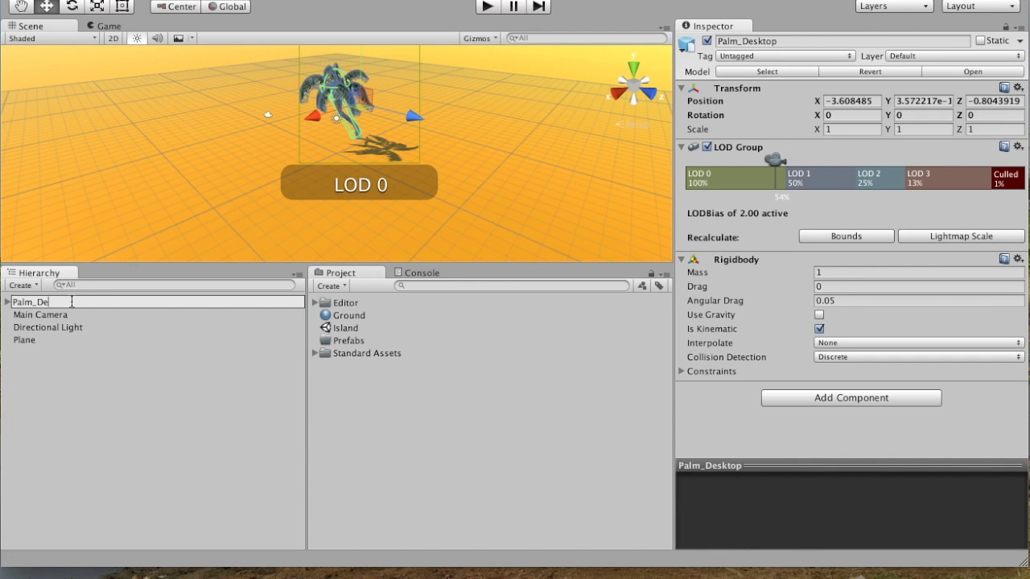
type("Prefab")
key("Return")
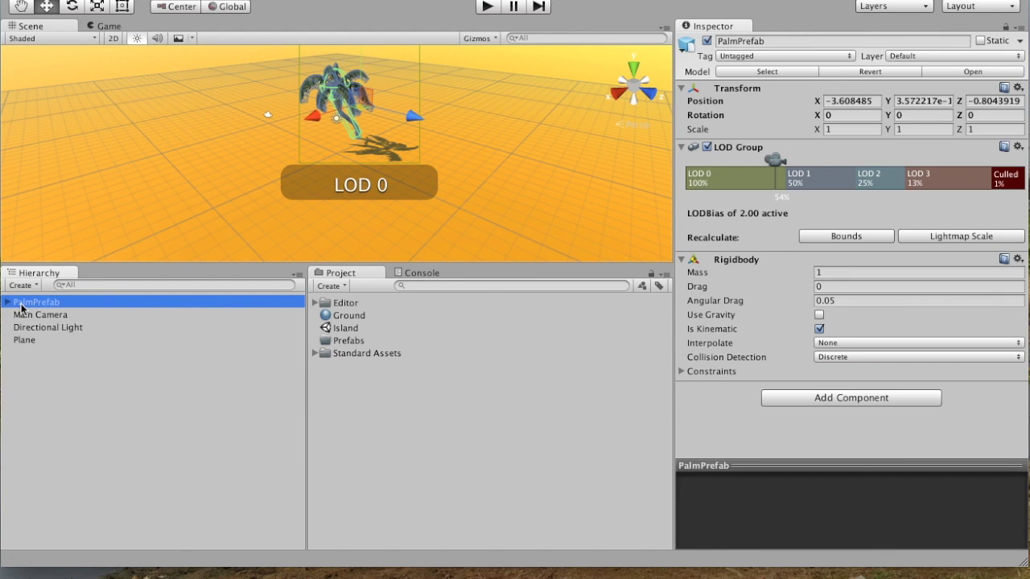
Save PalmPrefab as a prefab in Prefabs and drop a second copy into the scene
left_click_drag(21, 304, 336, 342)
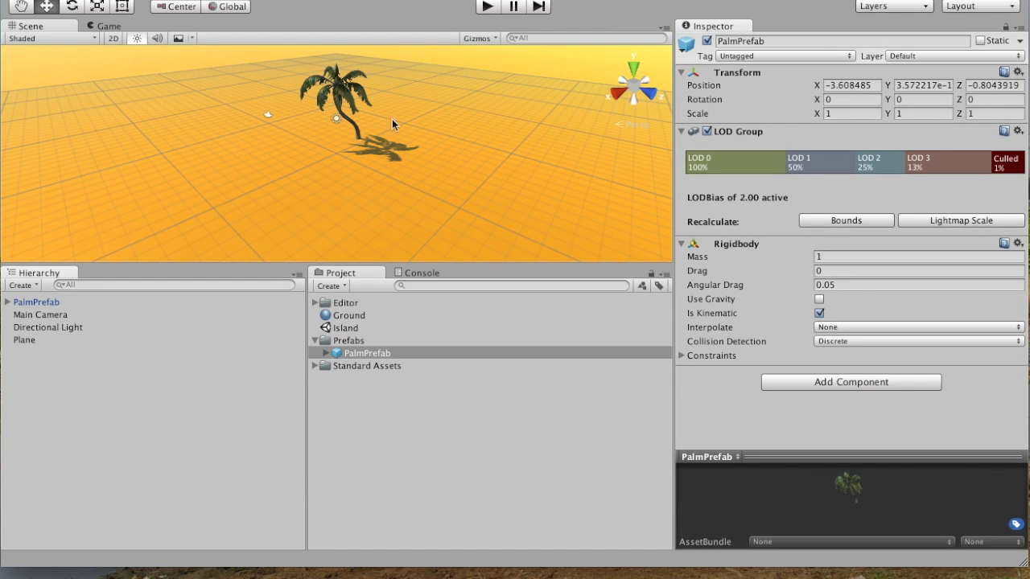
left_click(372, 353)
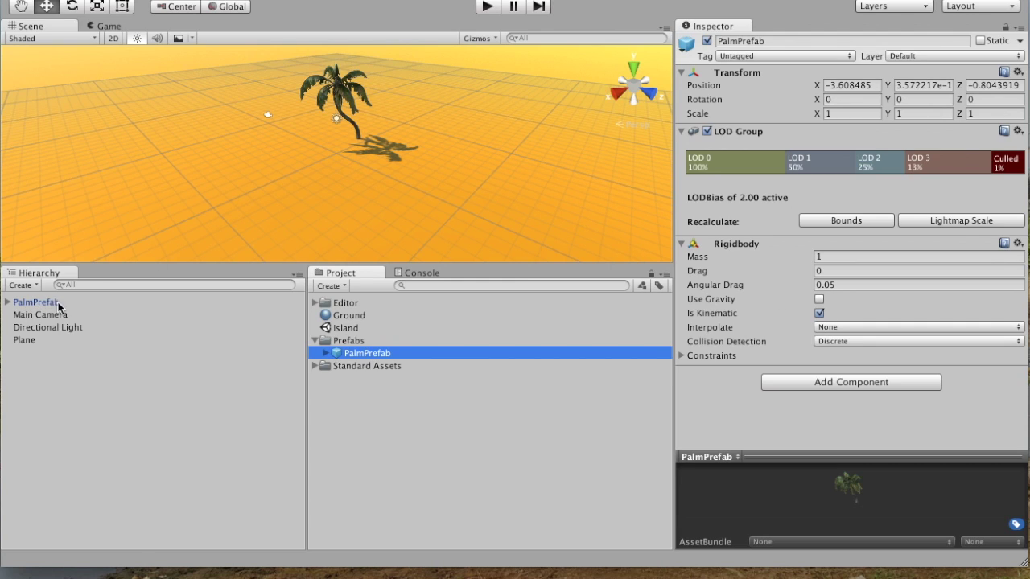
left_click_drag(342, 360, 269, 176)
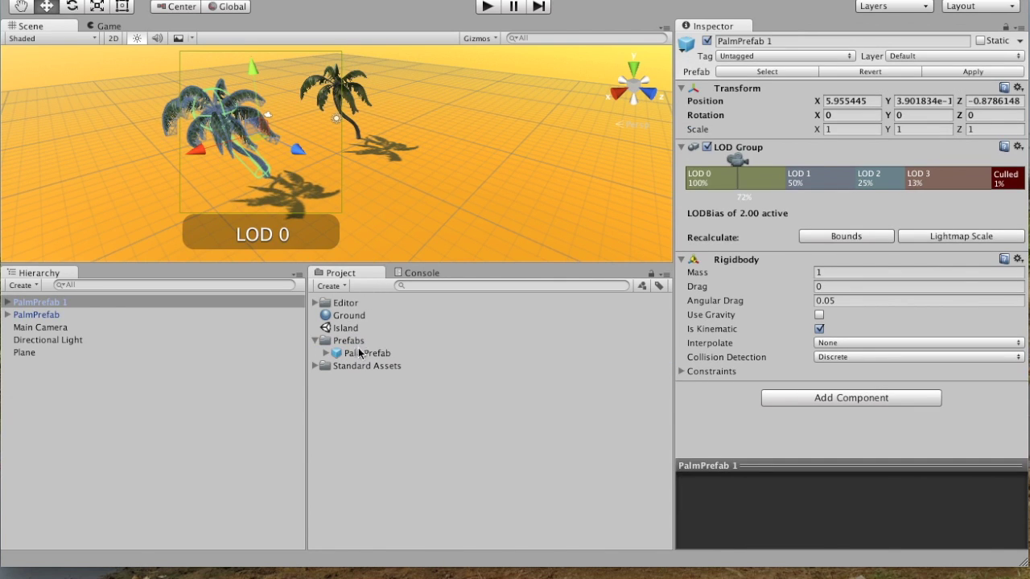
Drop five more PalmPrefab copies onto the sand and frame PalmPrefab 6
left_click_drag(358, 353, 428, 169)
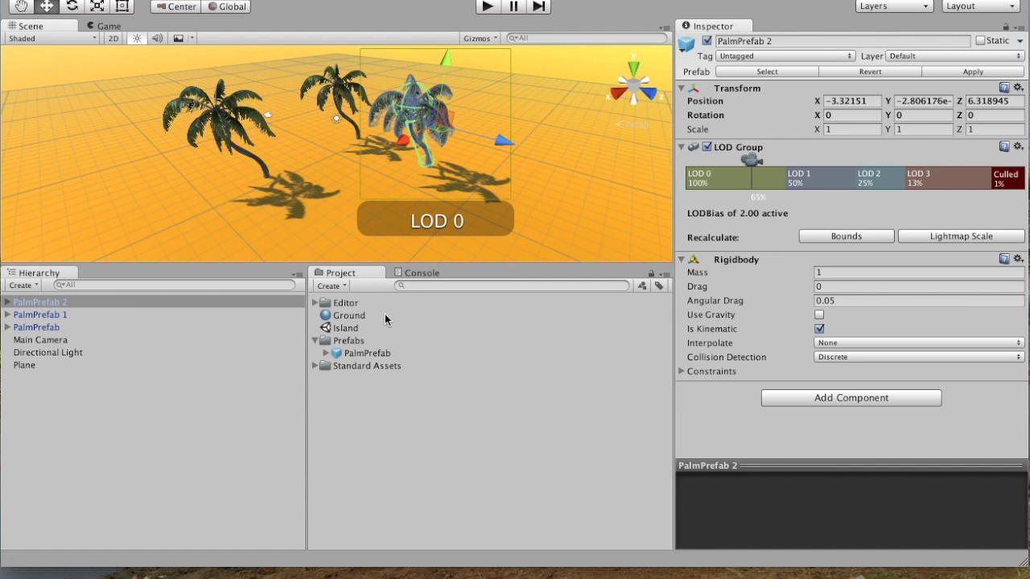
left_click_drag(361, 358, 169, 203)
left_click_drag(361, 353, 547, 169)
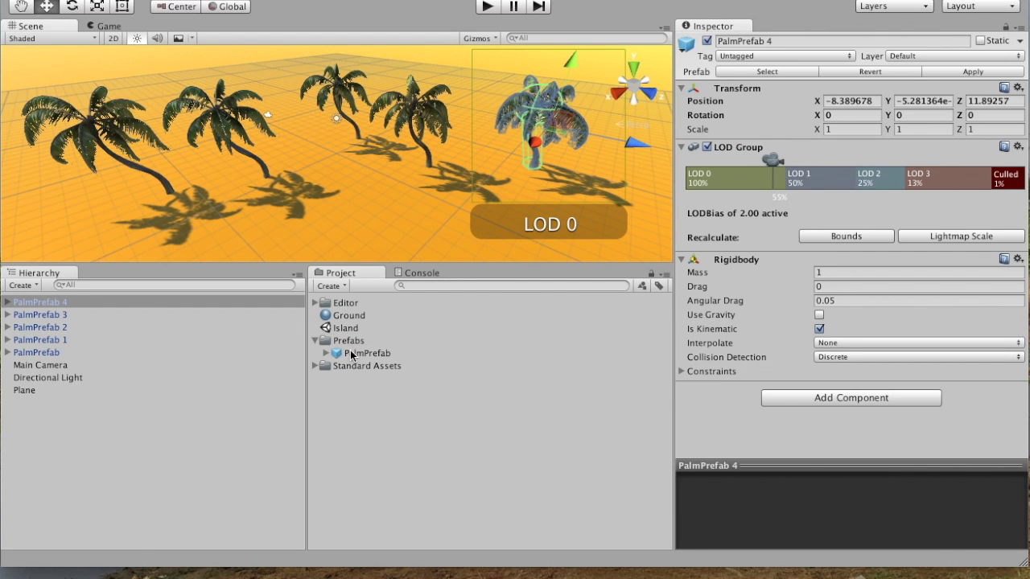
left_click_drag(351, 357, 336, 202)
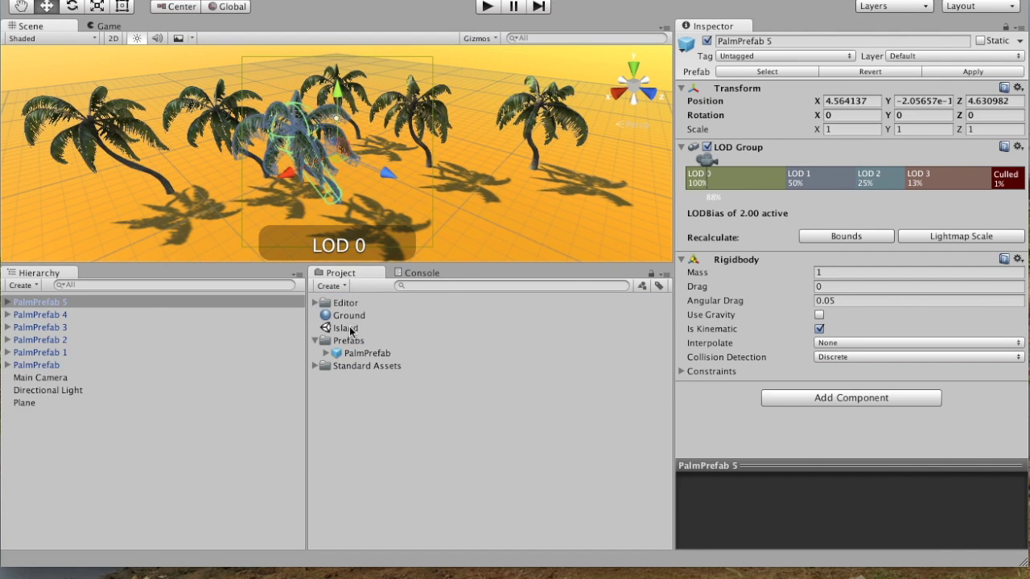
left_click_drag(353, 361, 449, 158)
scroll(449, 158, "down", 2)
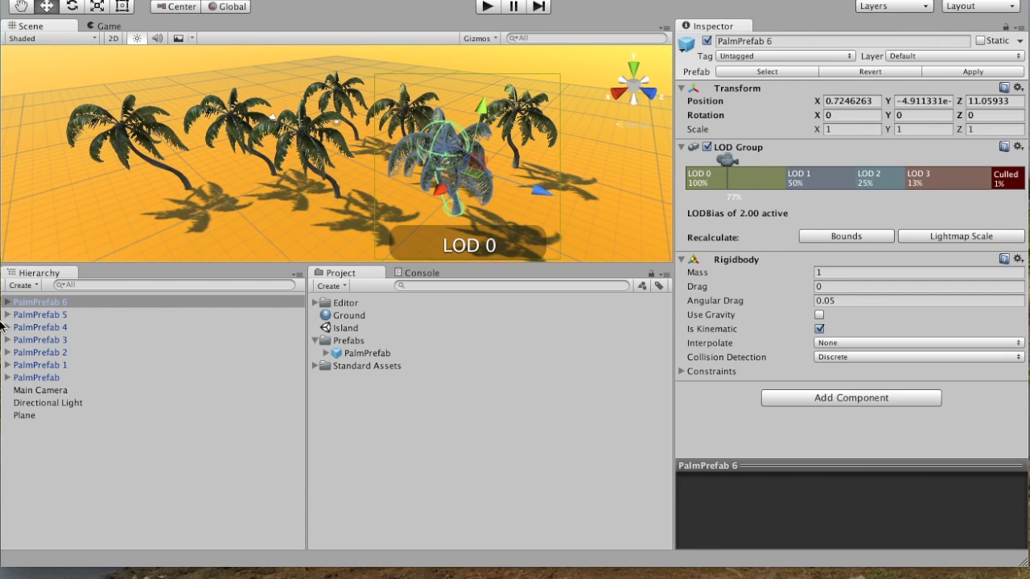
key("f")
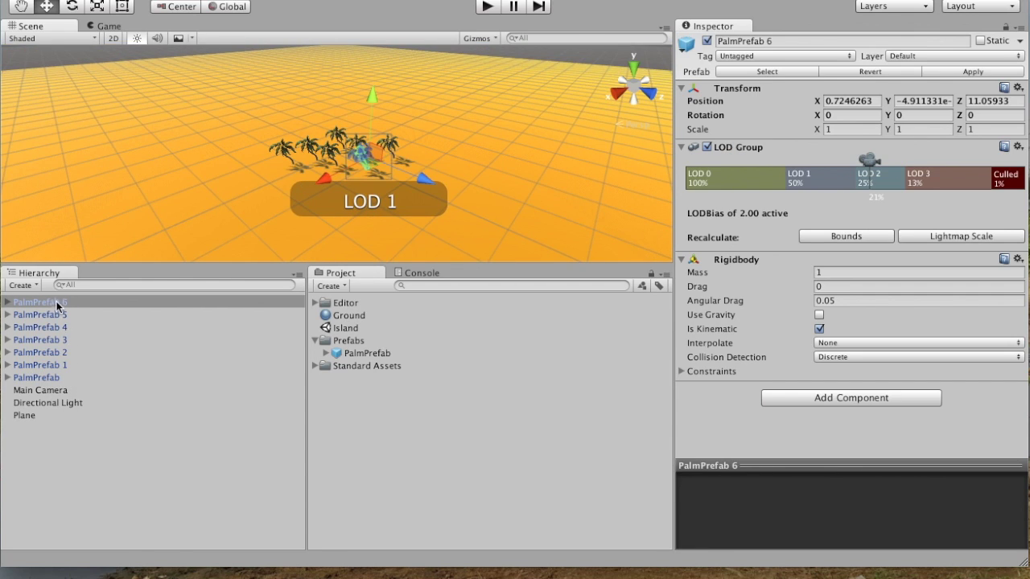
left_click(113, 465)
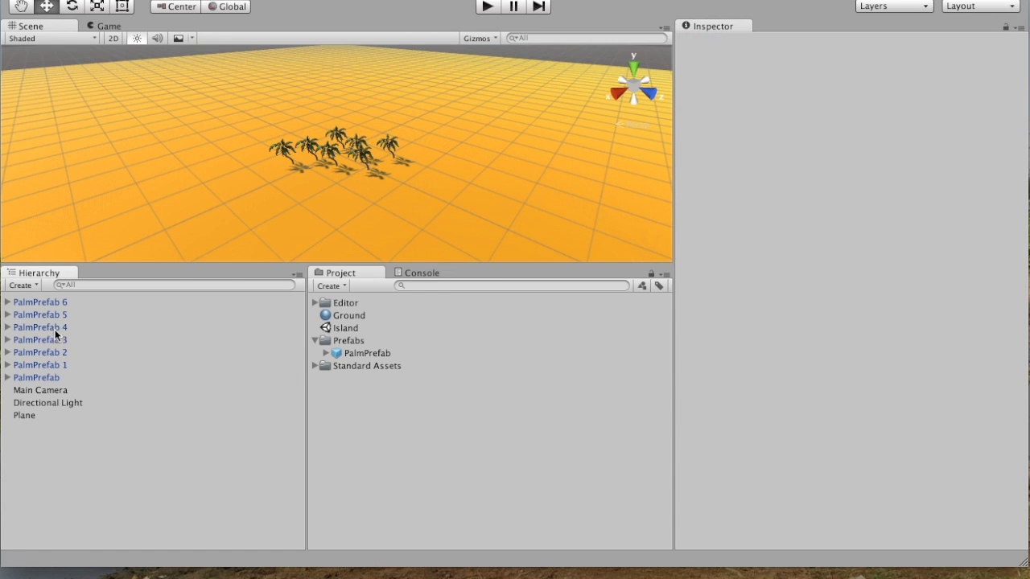
Create an empty GameObject named 'Palms'
left_click(34, 288)
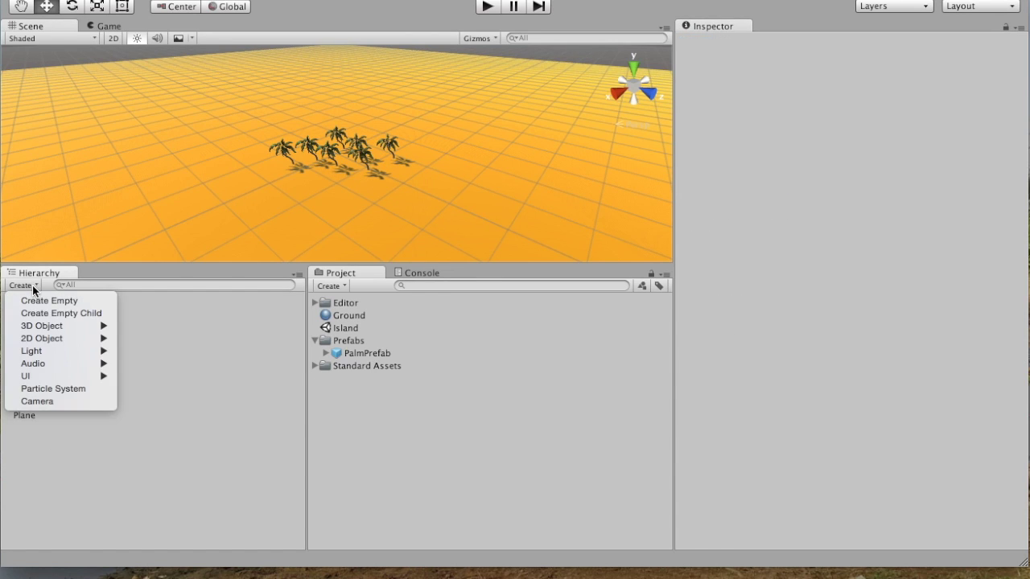
left_click(44, 301)
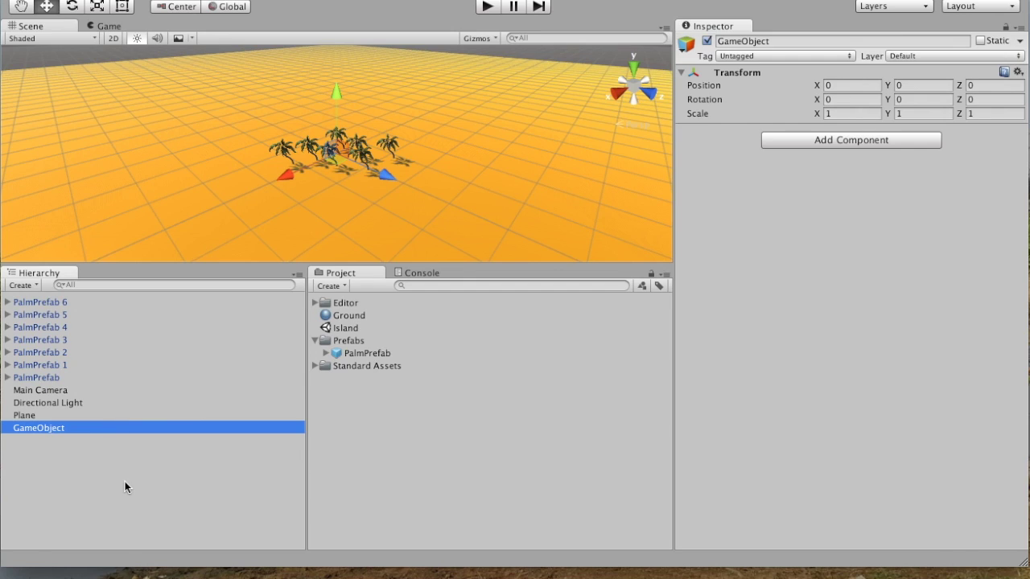
left_click(58, 431)
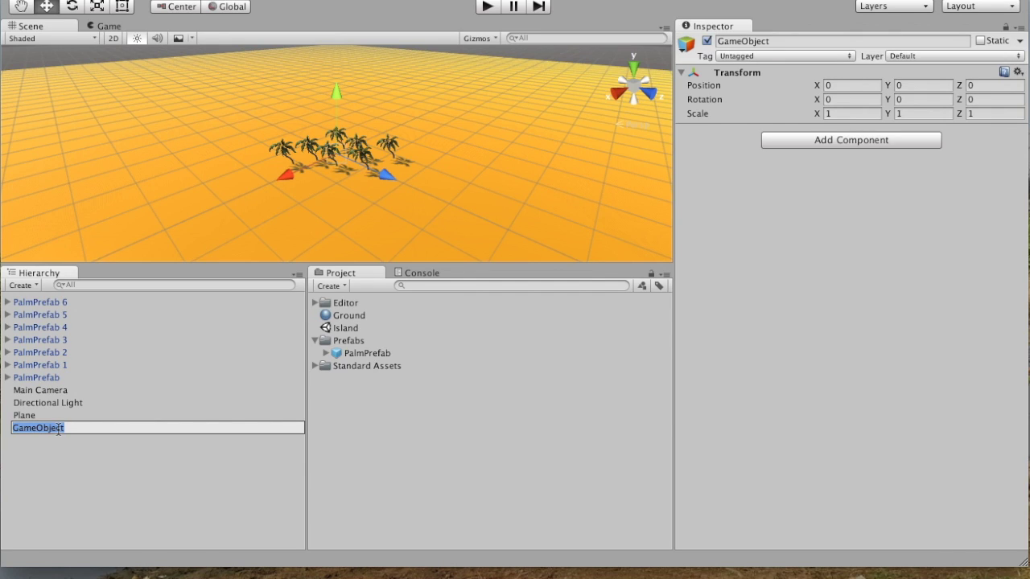
type("Palms")
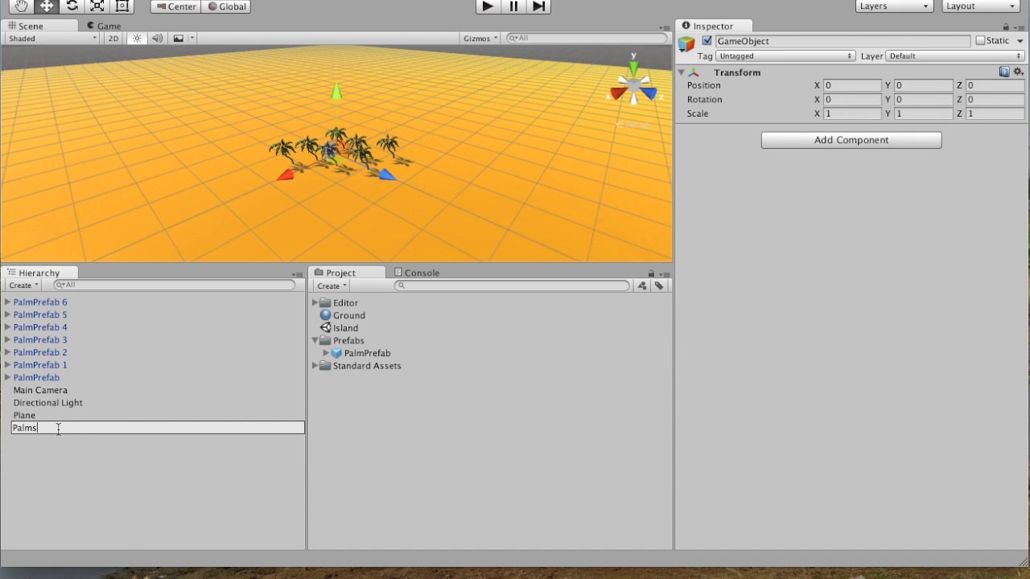
left_click(64, 462)
Move all seven palm copies under Palms and collapse the group
left_click(39, 303)
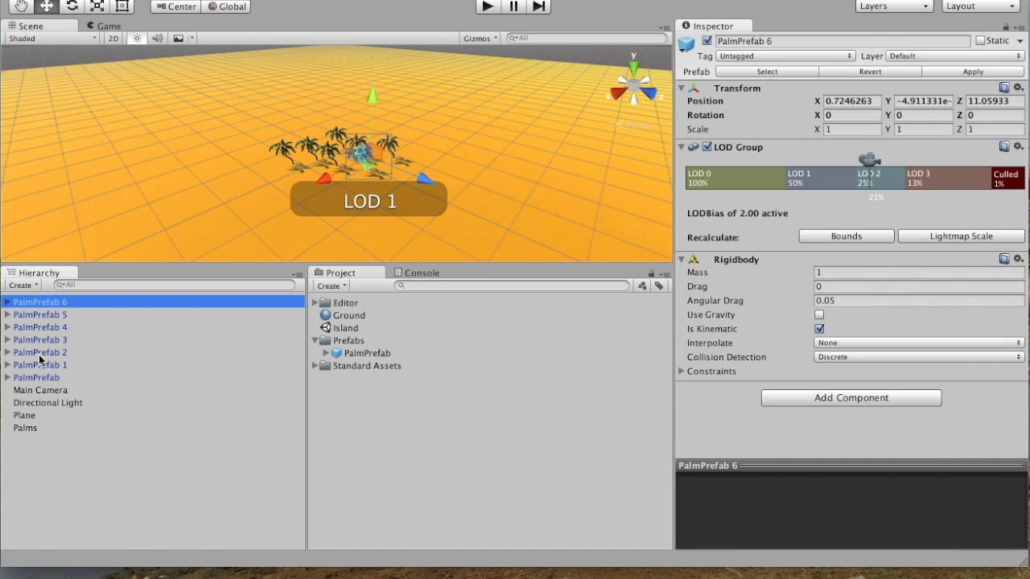
left_click(41, 376, "shift")
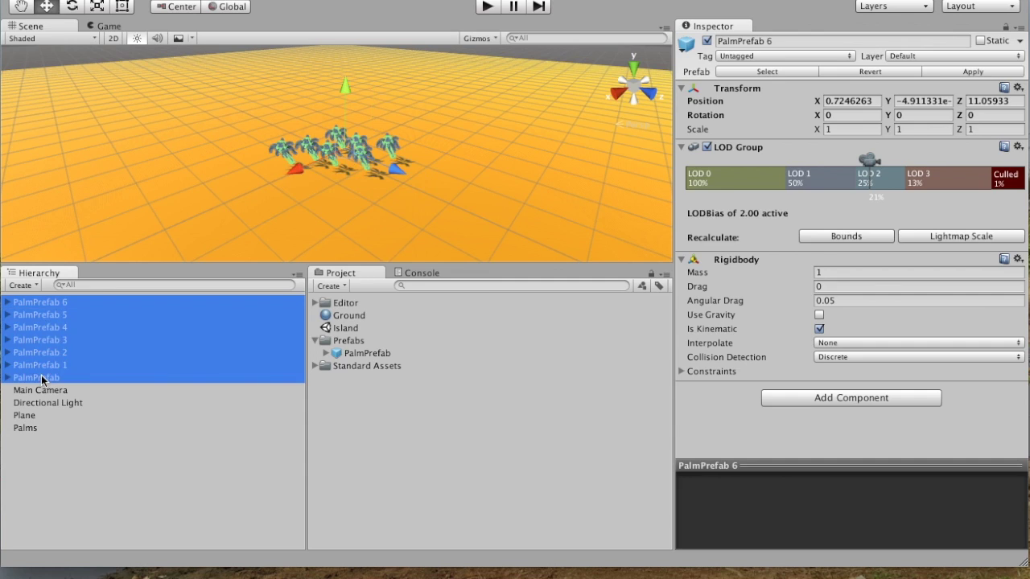
left_click_drag(42, 344, 30, 433)
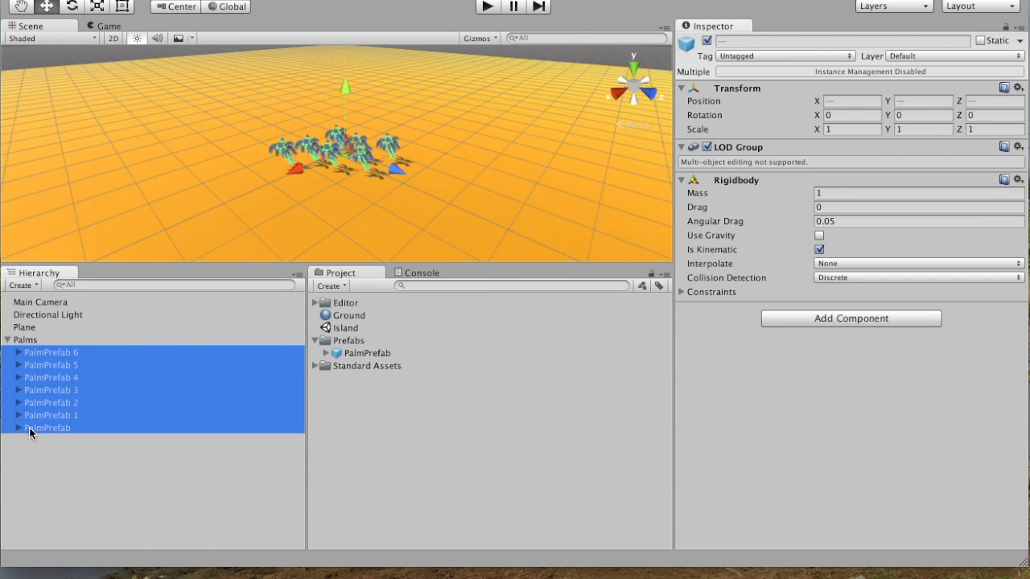
left_click(8, 341)
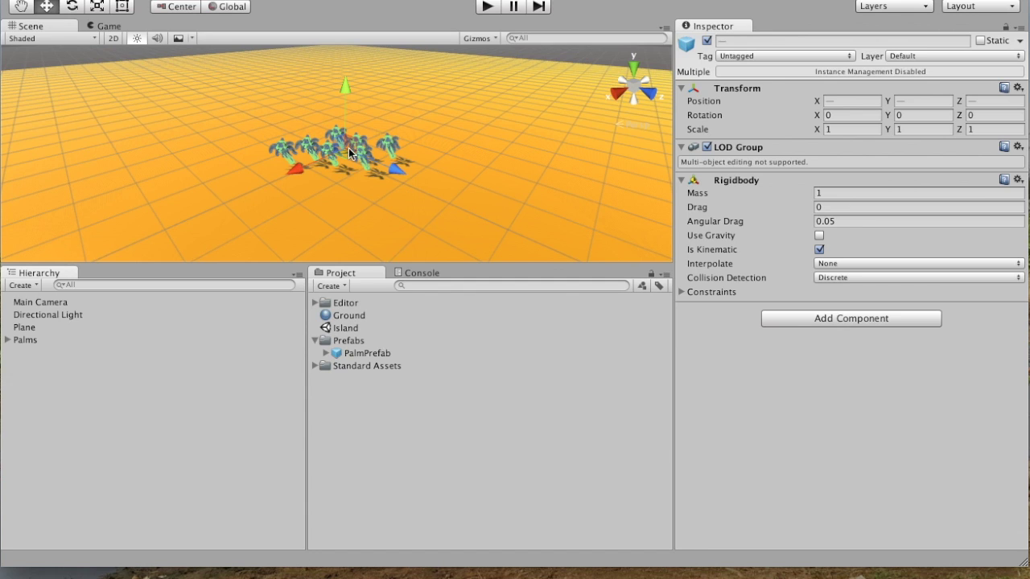
Place a Conifer_Desktop tree from Standard Assets' SpeedTree Conifer folder into the scene
key("f")
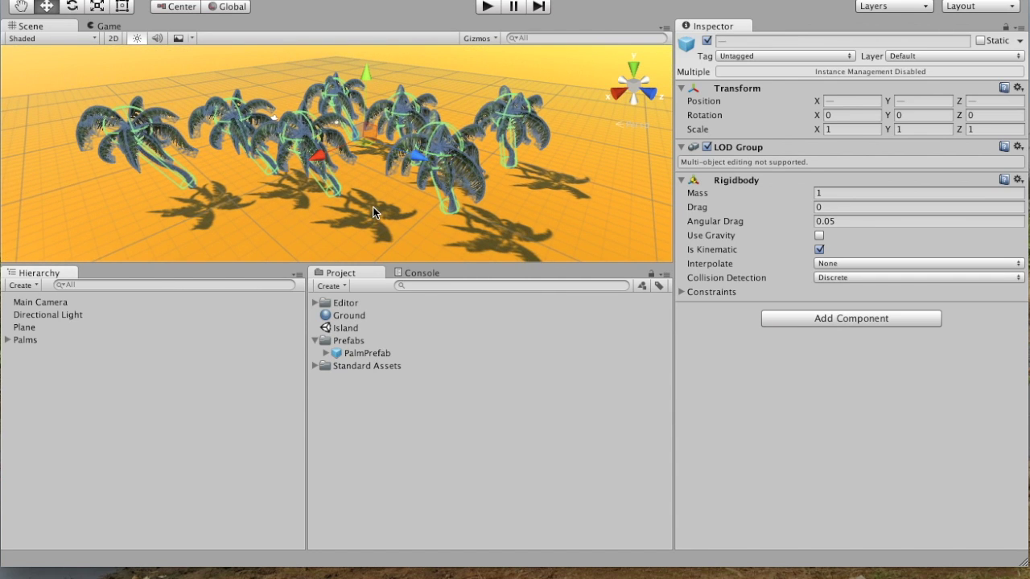
left_click(372, 206)
scroll(425, 222, "down", 3)
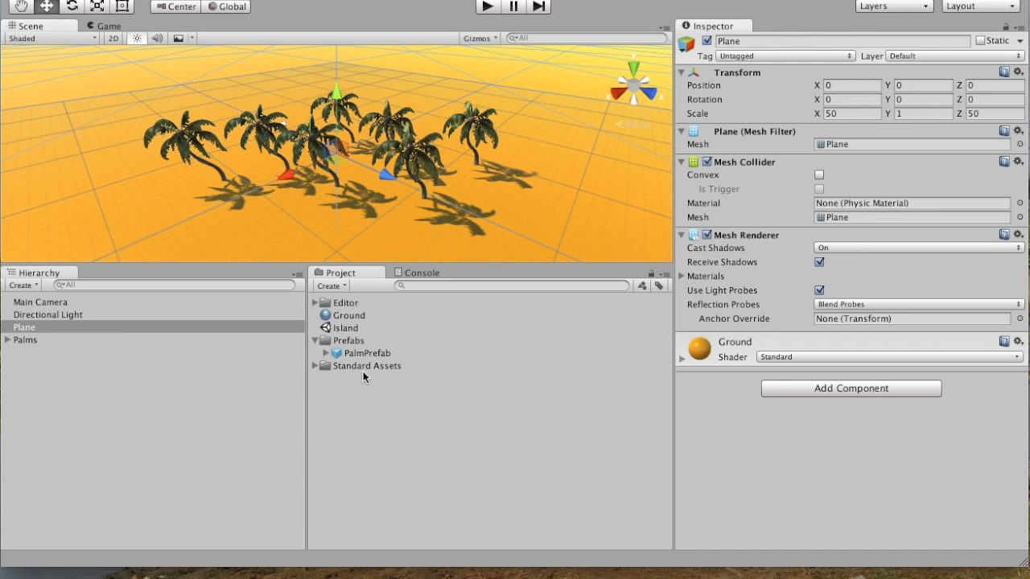
left_click(314, 366)
scroll(537, 474, "down", 2)
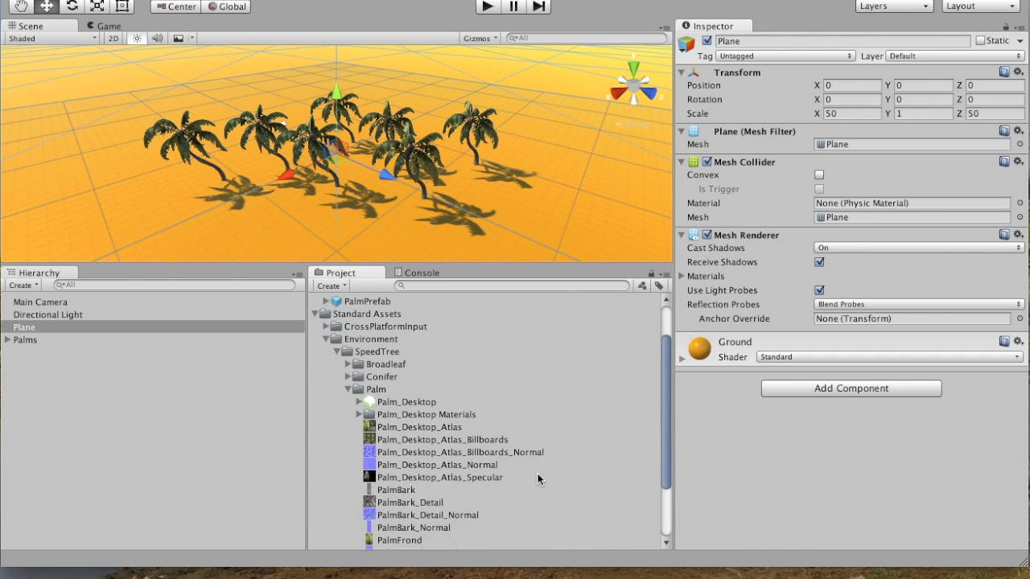
left_click(348, 377)
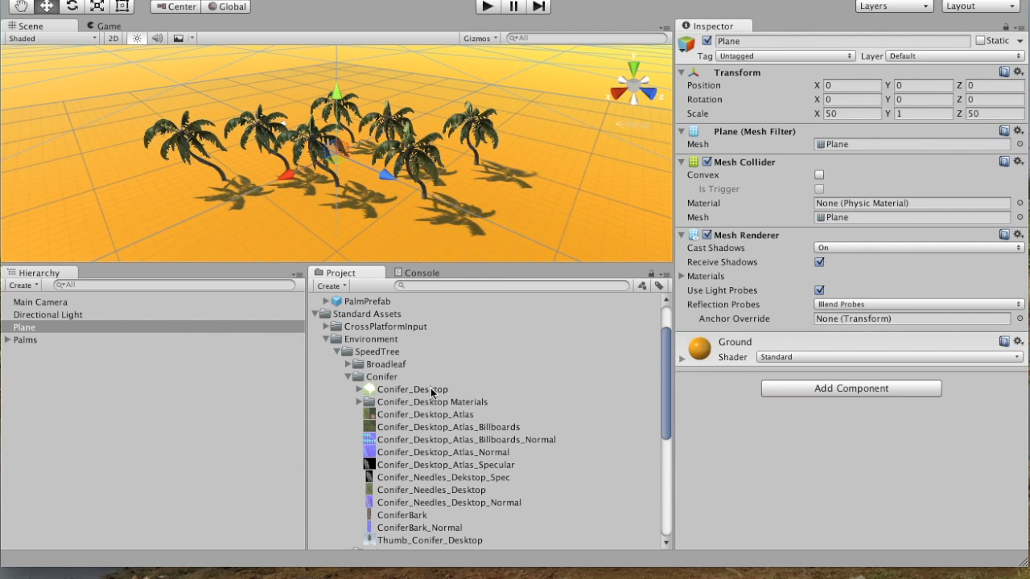
left_click_drag(435, 391, 444, 135)
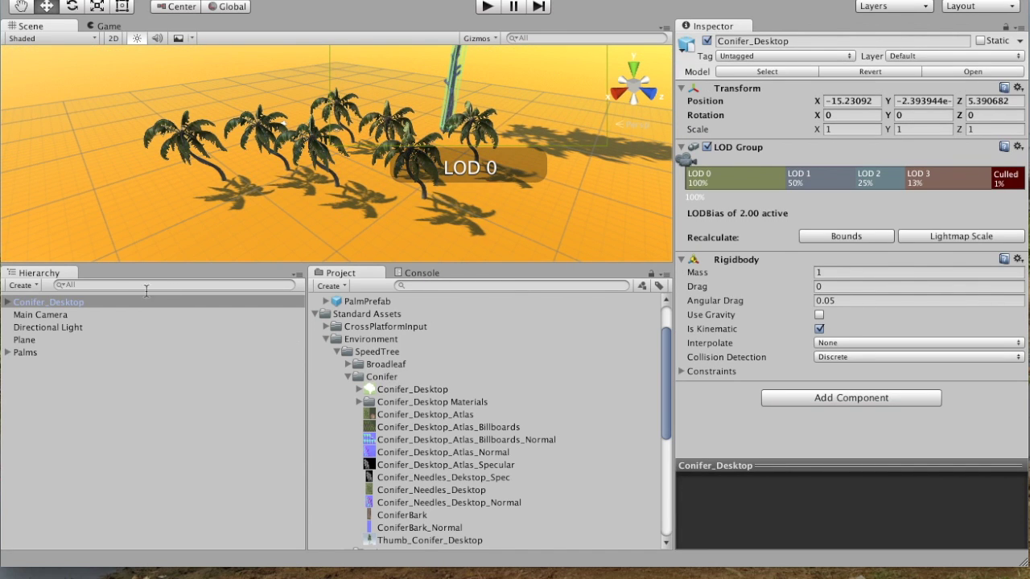
Rename the Conifer_Desktop object in the Hierarchy to ConiferPrefab
left_click(55, 303)
key("Down")
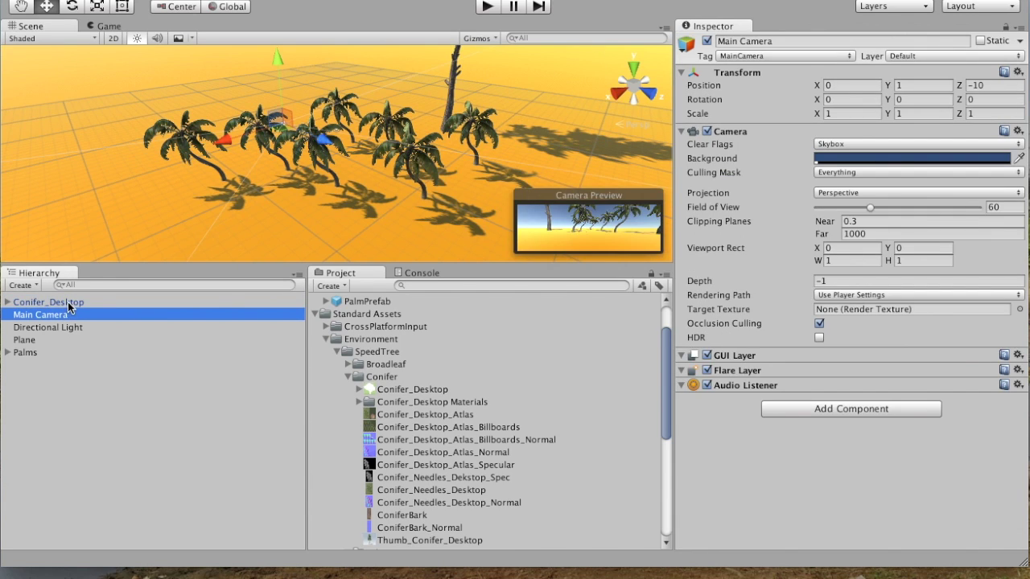
left_click(68, 304)
left_click(67, 301)
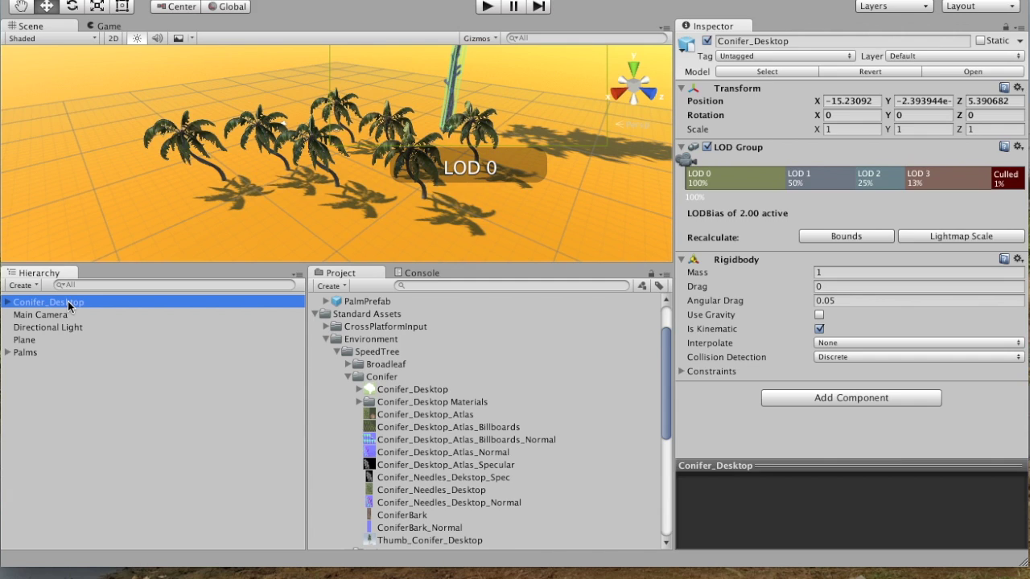
left_click(68, 301)
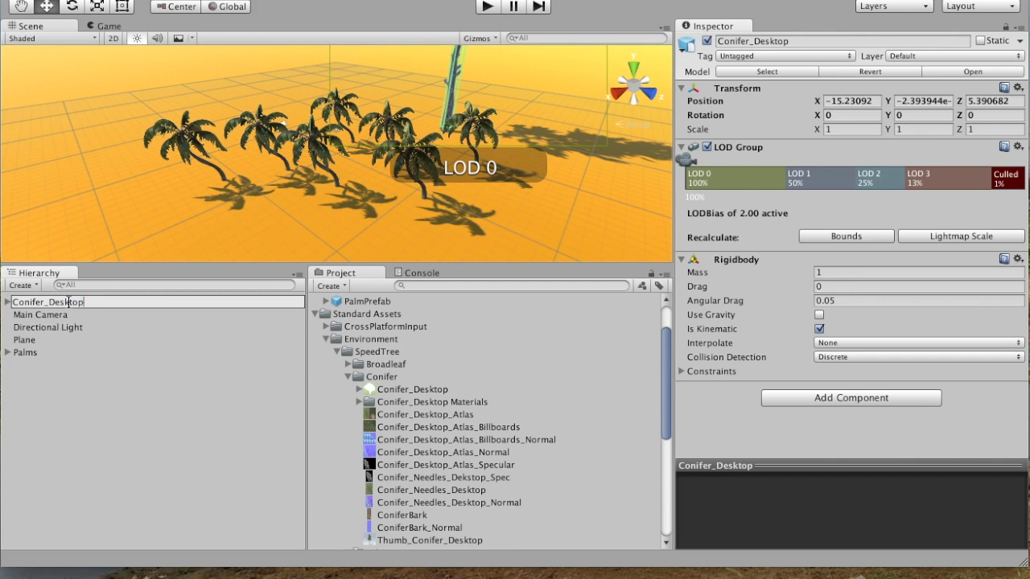
key("BackSpace")
key("BackSpace")
key("BackSpace")
key("BackSpace")
key("BackSpace")
key("BackSpace")
key("BackSpace")
key("Return")
Save ConiferPrefab to the Prefabs folder and drop ConiferPrefab 1–3 among the palms
left_click_drag(36, 302, 347, 329)
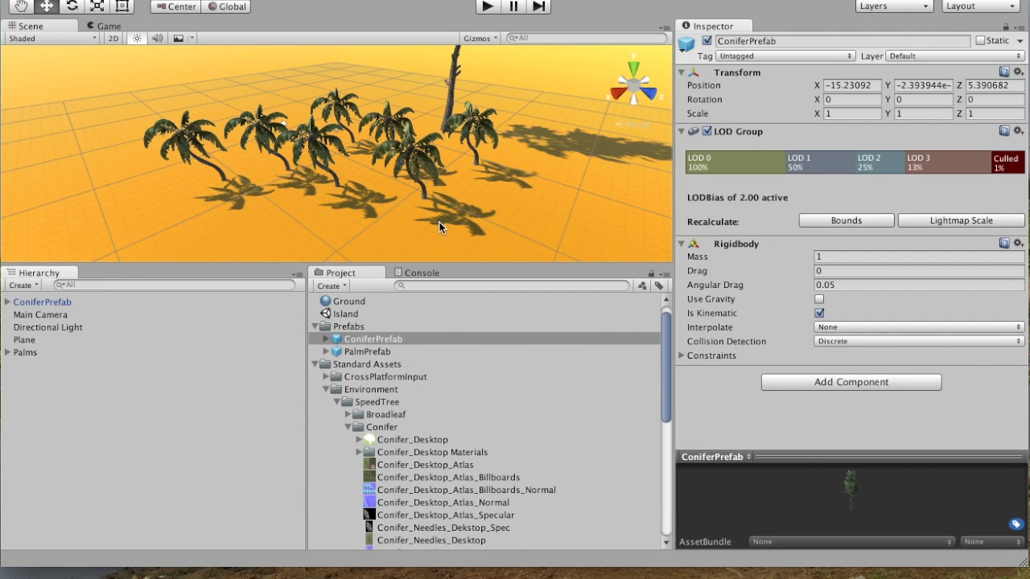
left_click_drag(354, 339, 249, 165)
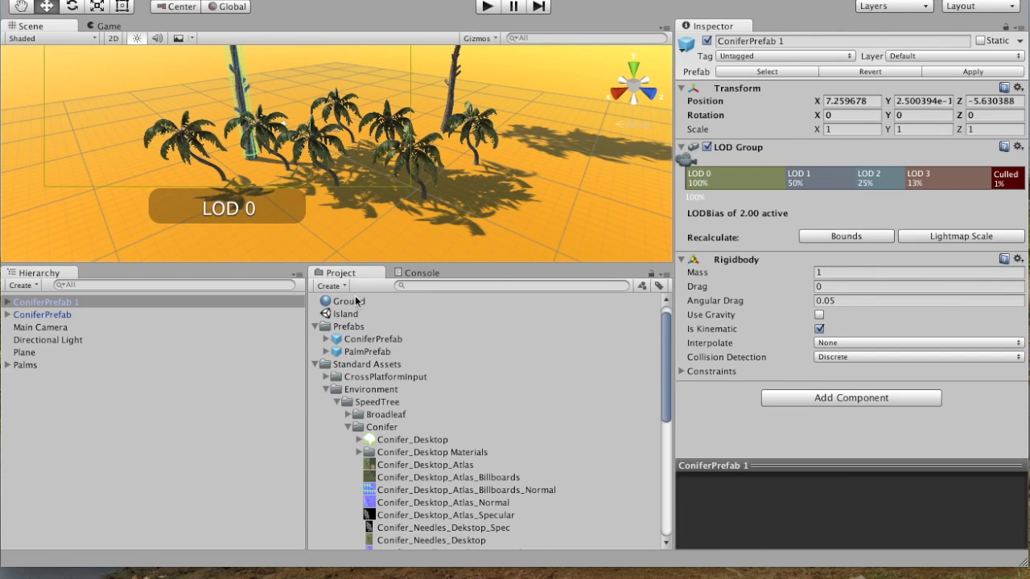
left_click_drag(368, 338, 375, 121)
left_click_drag(386, 339, 515, 170)
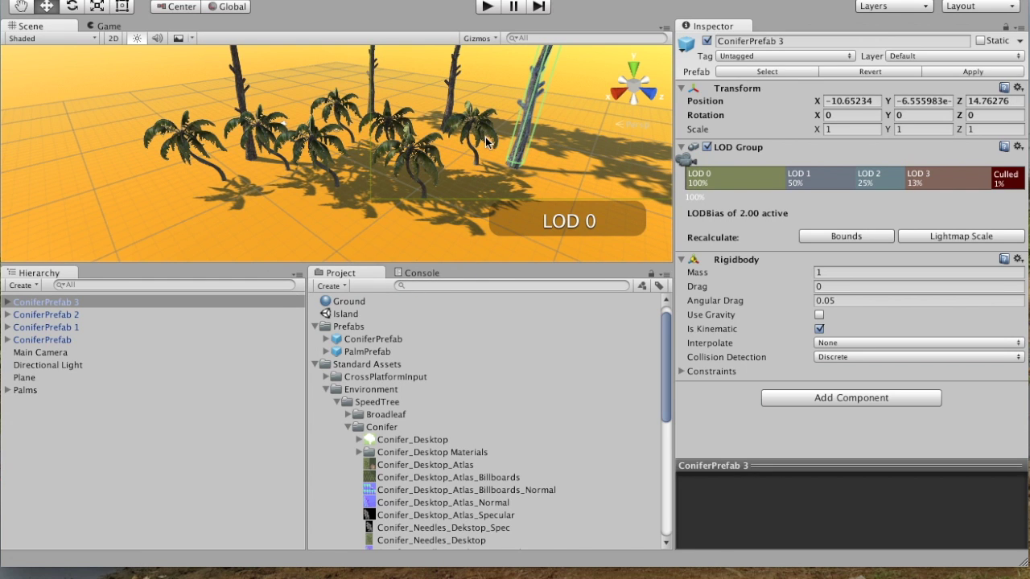
key("f")
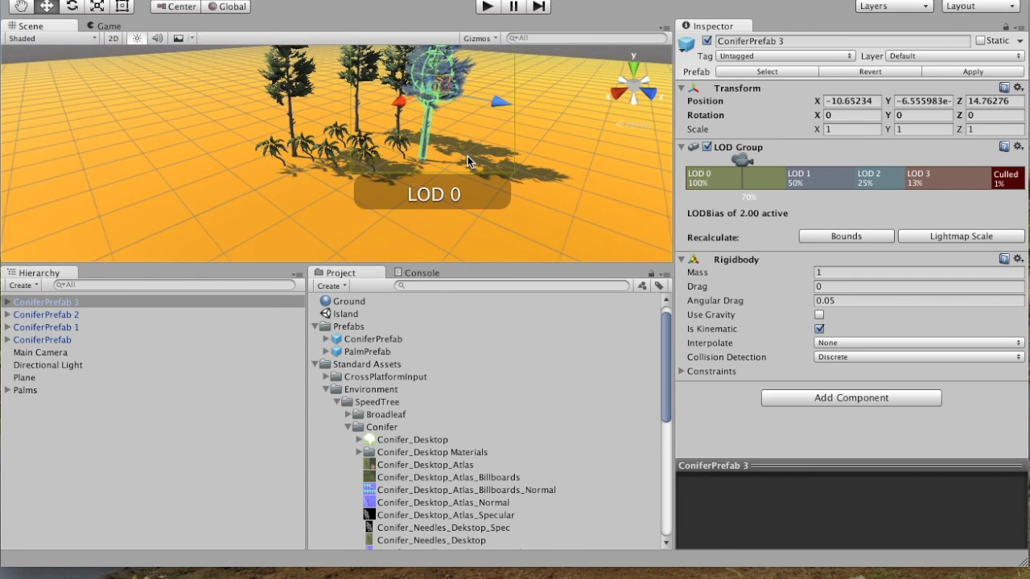
scroll(468, 156, "up", 3)
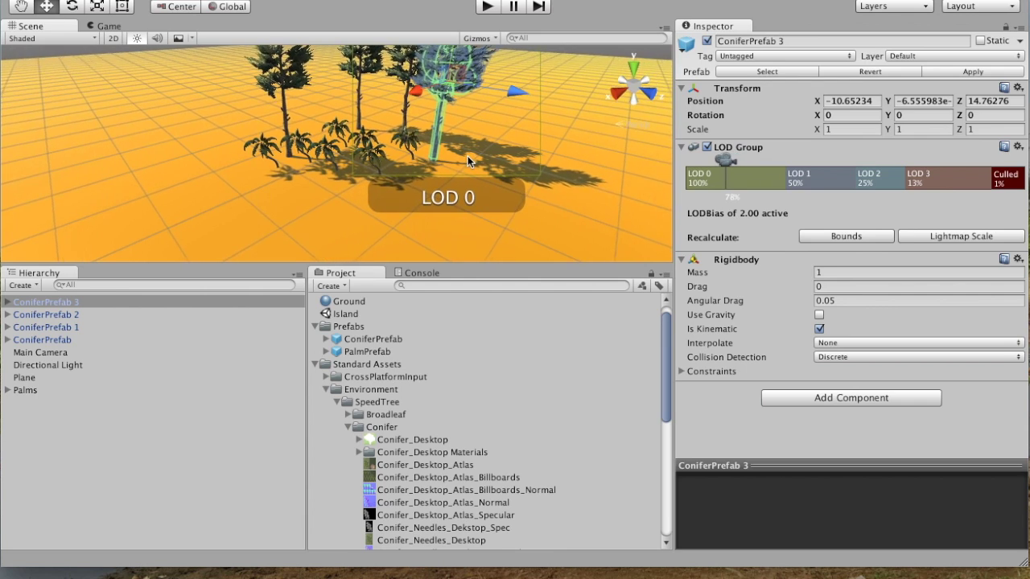
scroll(467, 156, "up", 2)
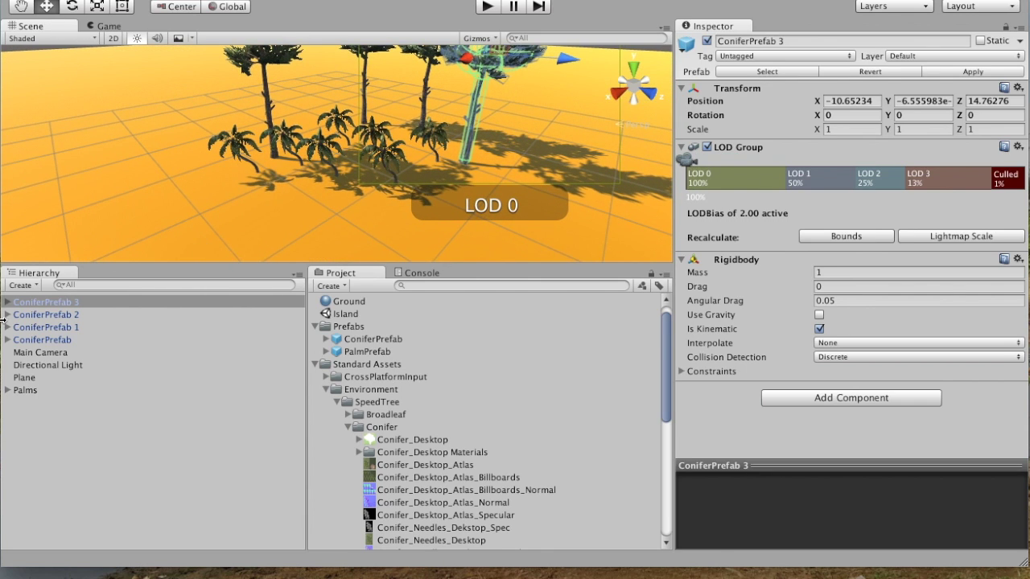
left_click(75, 457)
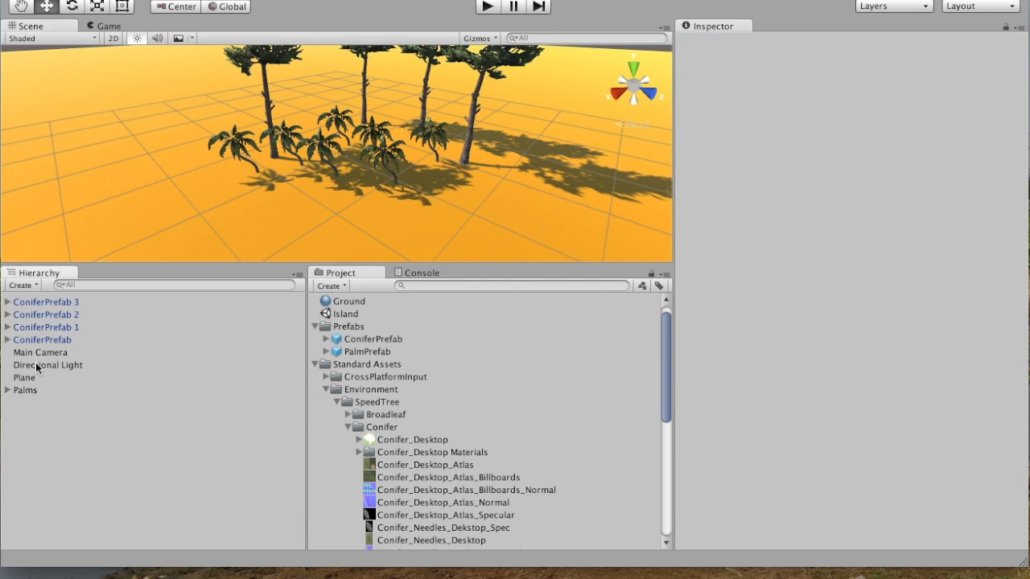
Create an empty GameObject named Conifers in the Hierarchy
left_click(36, 285)
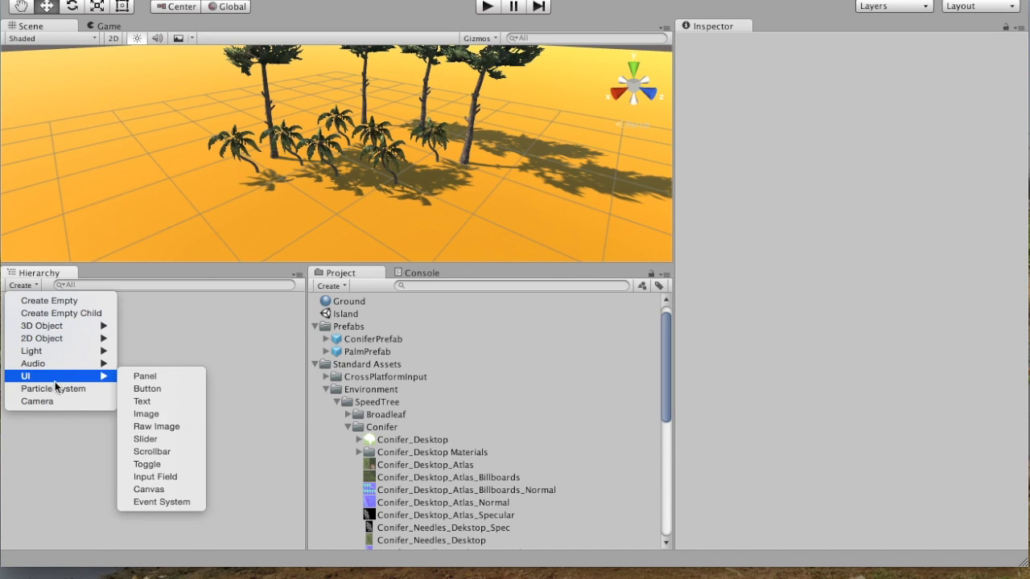
left_click(59, 300)
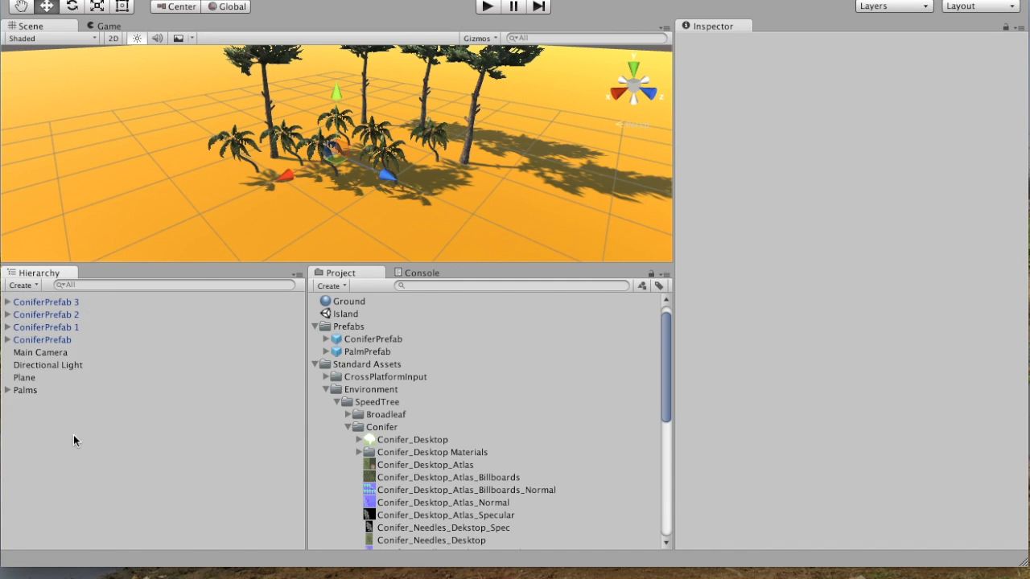
left_click(50, 401)
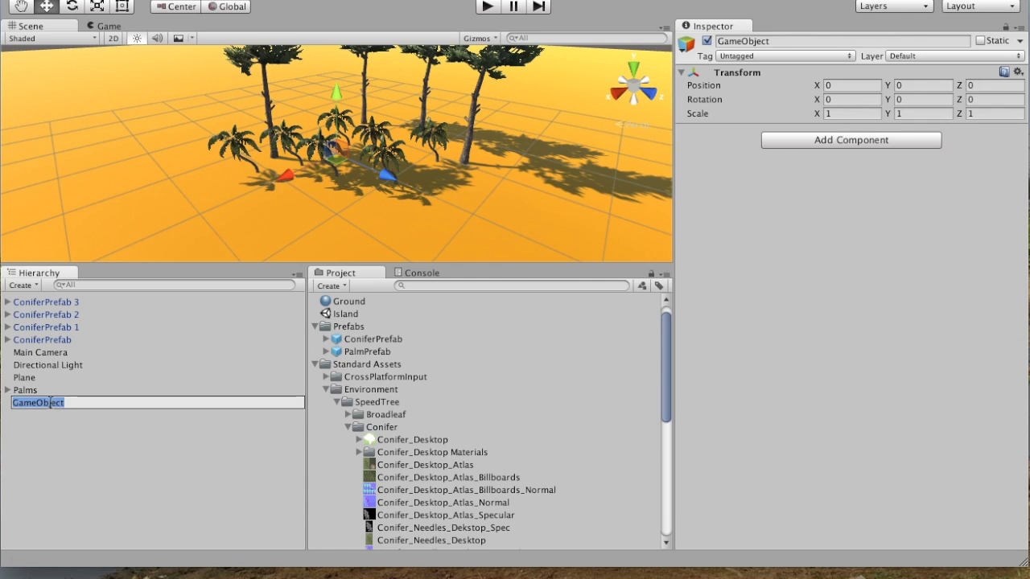
type("Co")
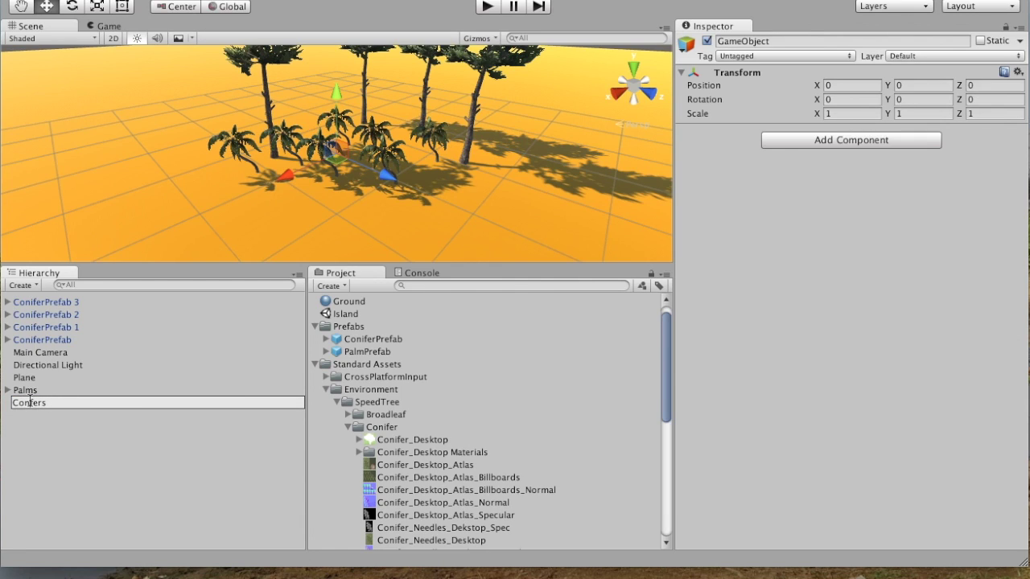
type("nifers")
key("Return")
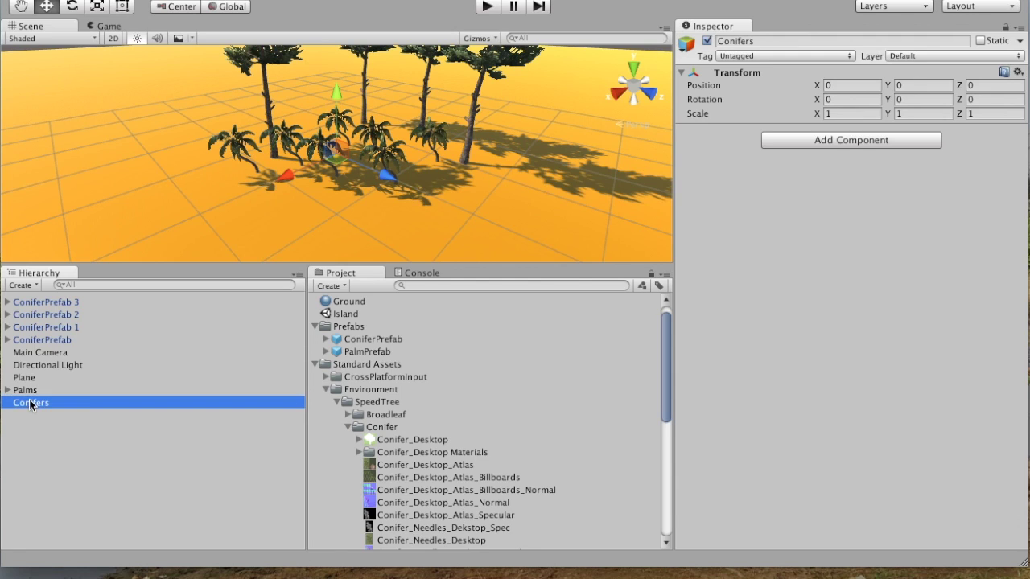
Parent all four ConiferPrefab copies under Conifers and collapse the group
left_click(39, 304)
left_click(35, 338, "shift")
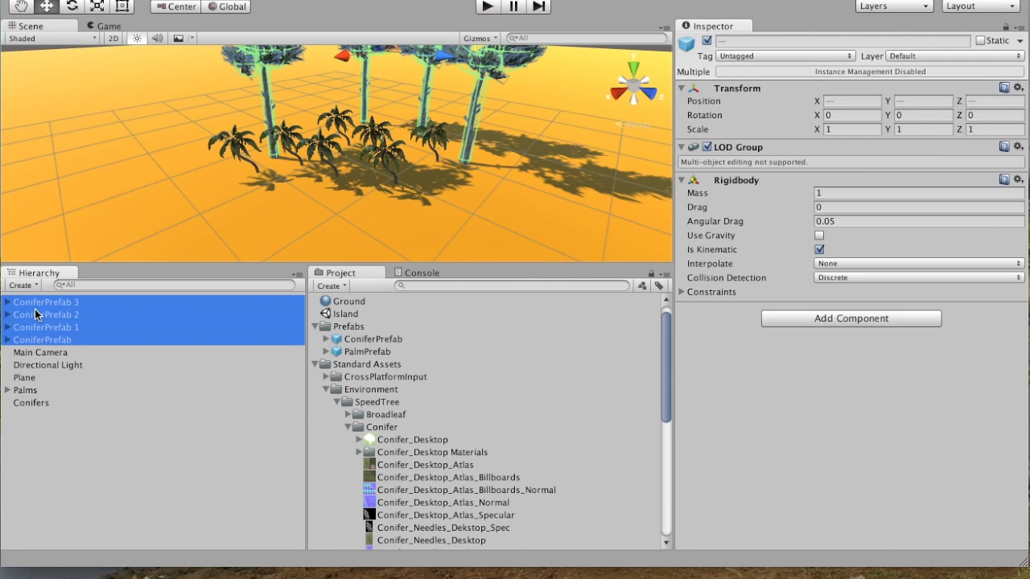
left_click_drag(34, 309, 30, 402)
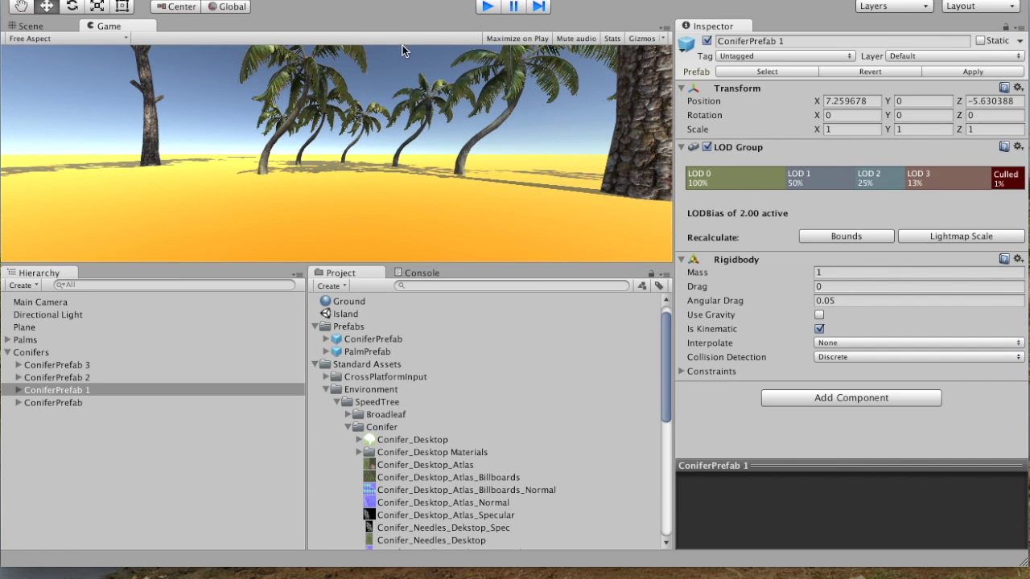
key("f")
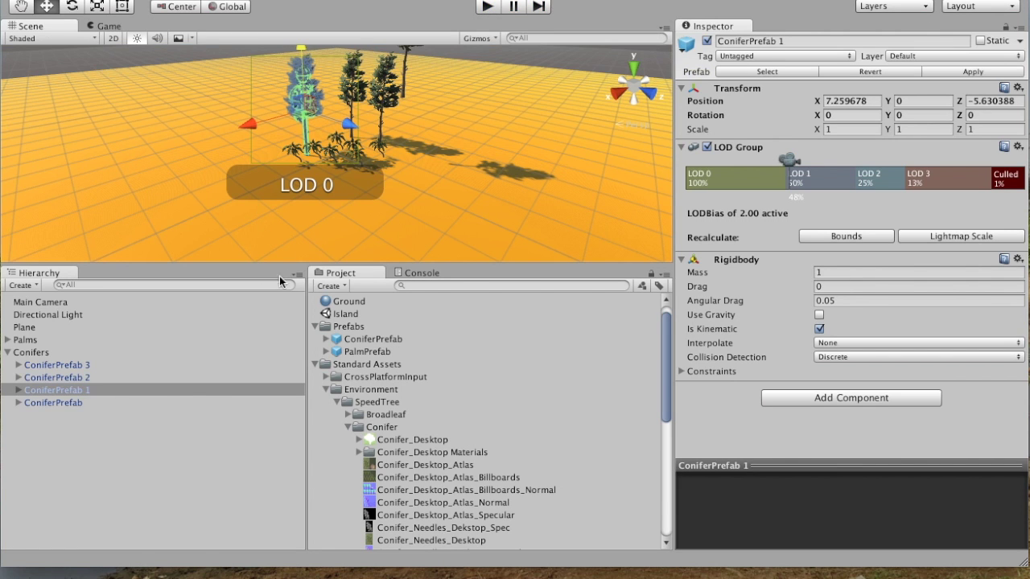
left_click(8, 352)
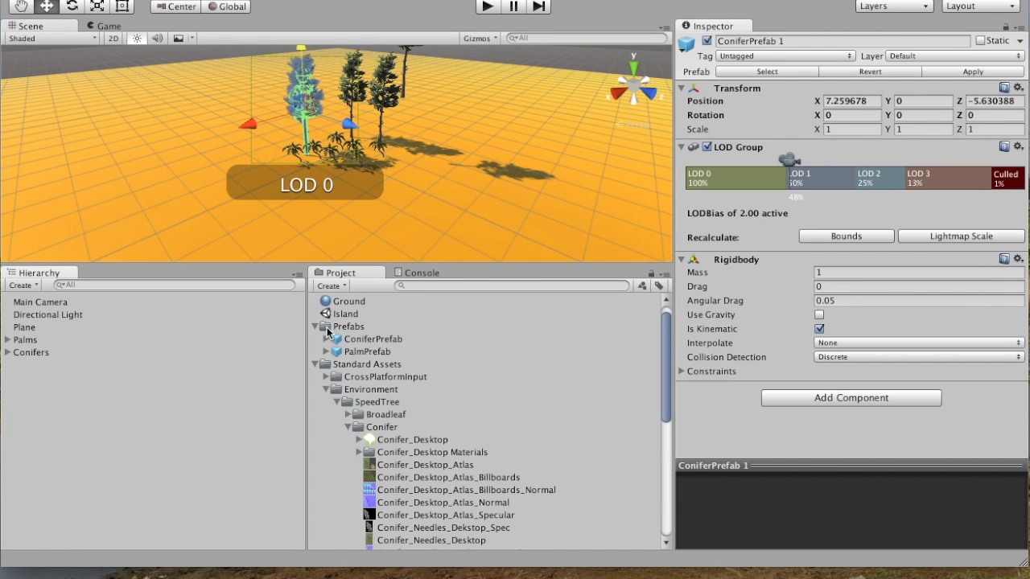